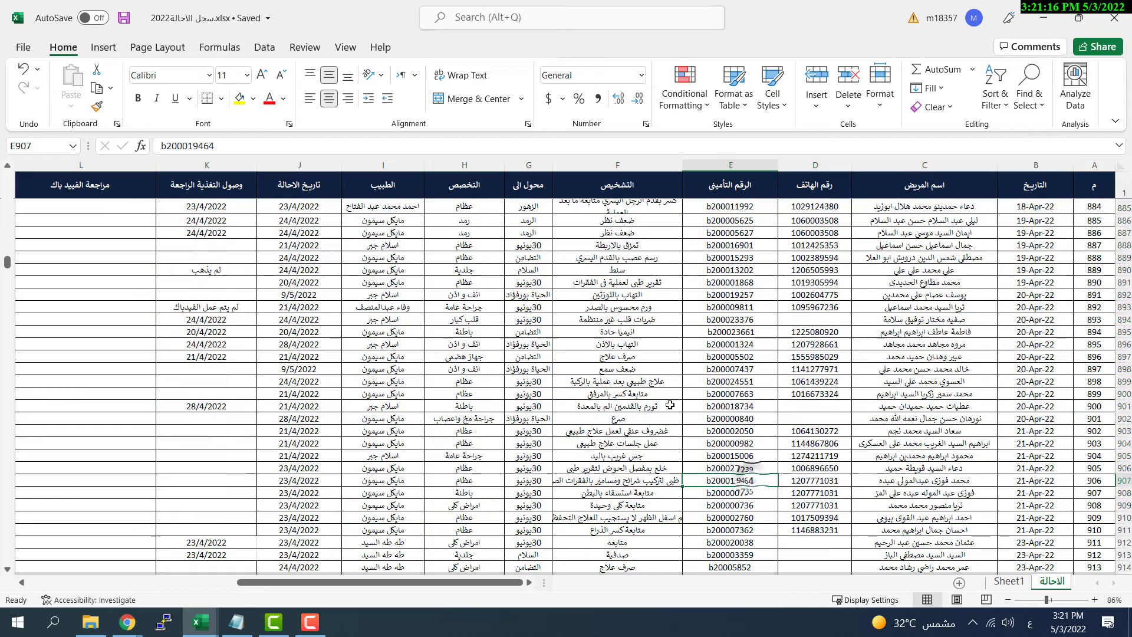
Step: Examine the محول الى and التخصص columns on the الاحالة sheet and the المستشفى and التخصص columns on Sheet1
{"action": "left_click_drag", "start_coordinate": [529, 184], "coordinate": [471, 181]}
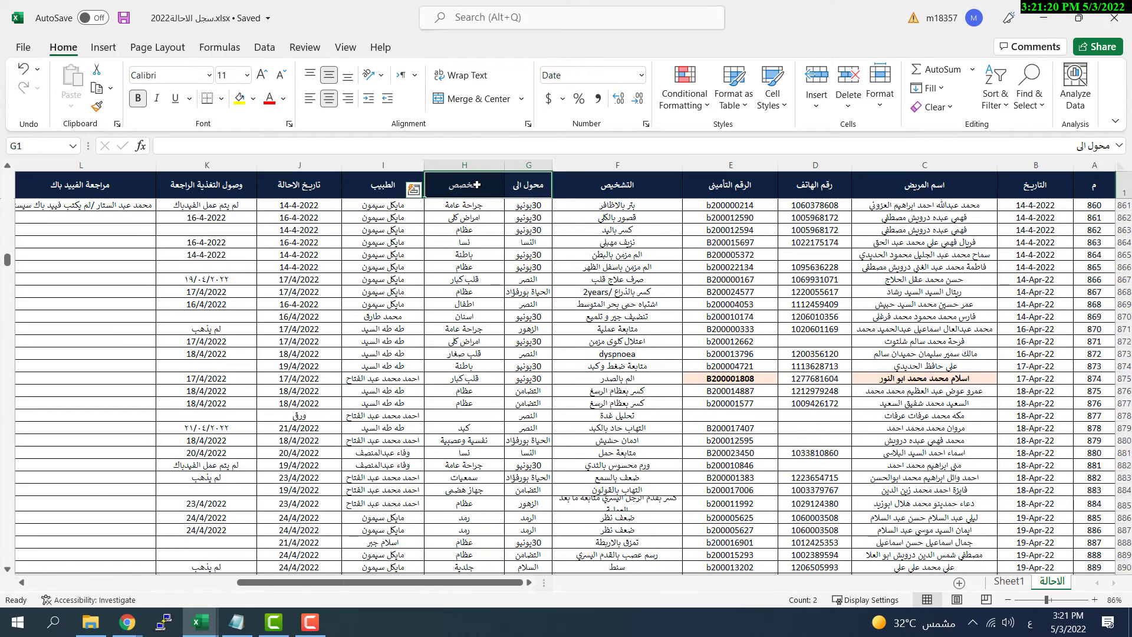
{"action": "left_click", "coordinate": [464, 241]}
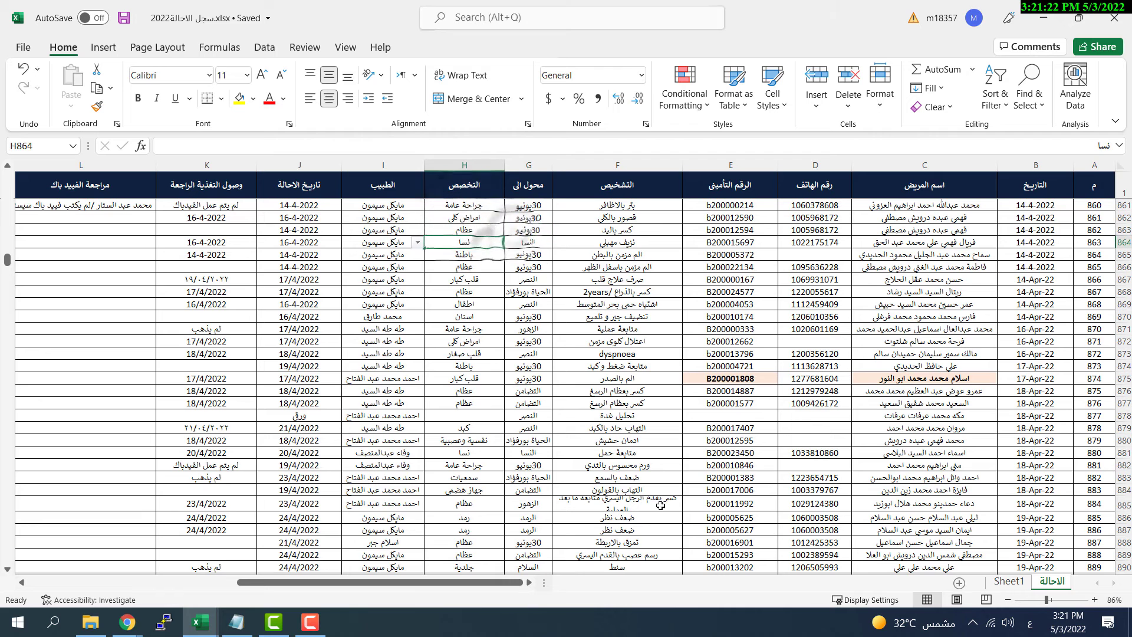
{"action": "left_click", "coordinate": [1008, 582]}
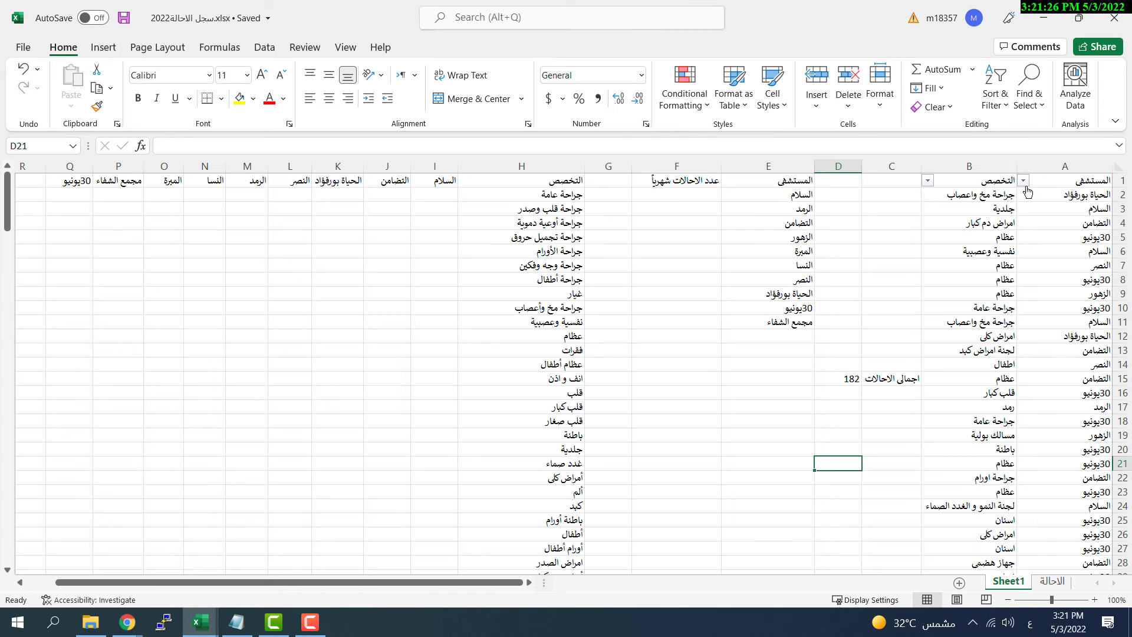
{"action": "left_click", "coordinate": [1048, 176]}
{"action": "left_click", "coordinate": [973, 180]}
{"action": "scroll", "coordinate": [1062, 237], "scroll_direction": "down", "scroll_amount": 10}
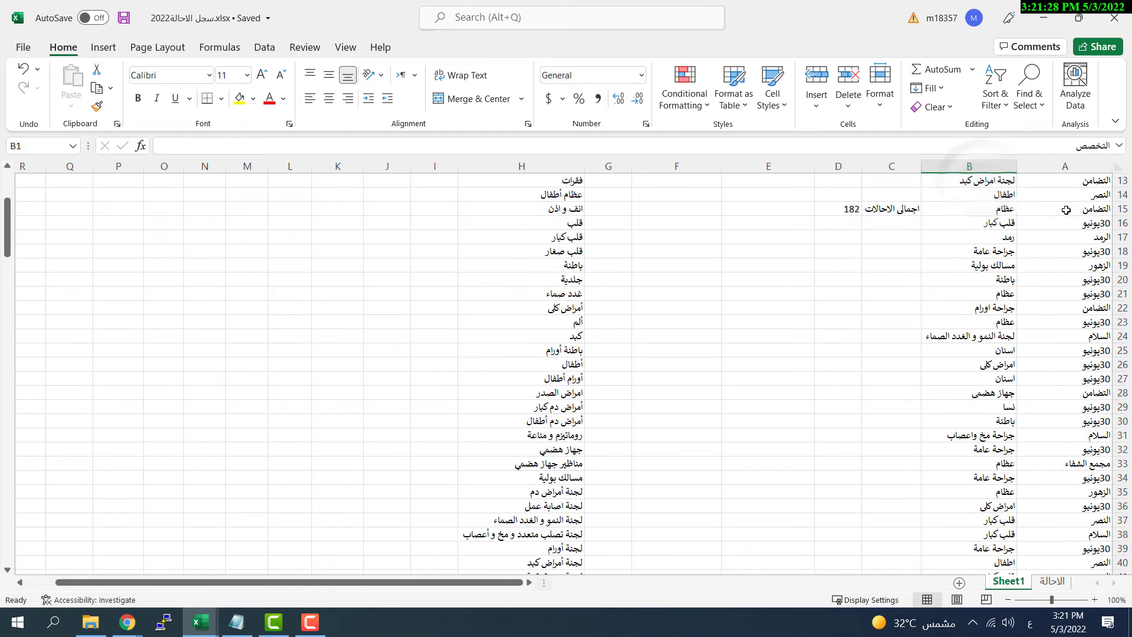
{"action": "scroll", "coordinate": [1061, 237], "scroll_direction": "down", "scroll_amount": 20}
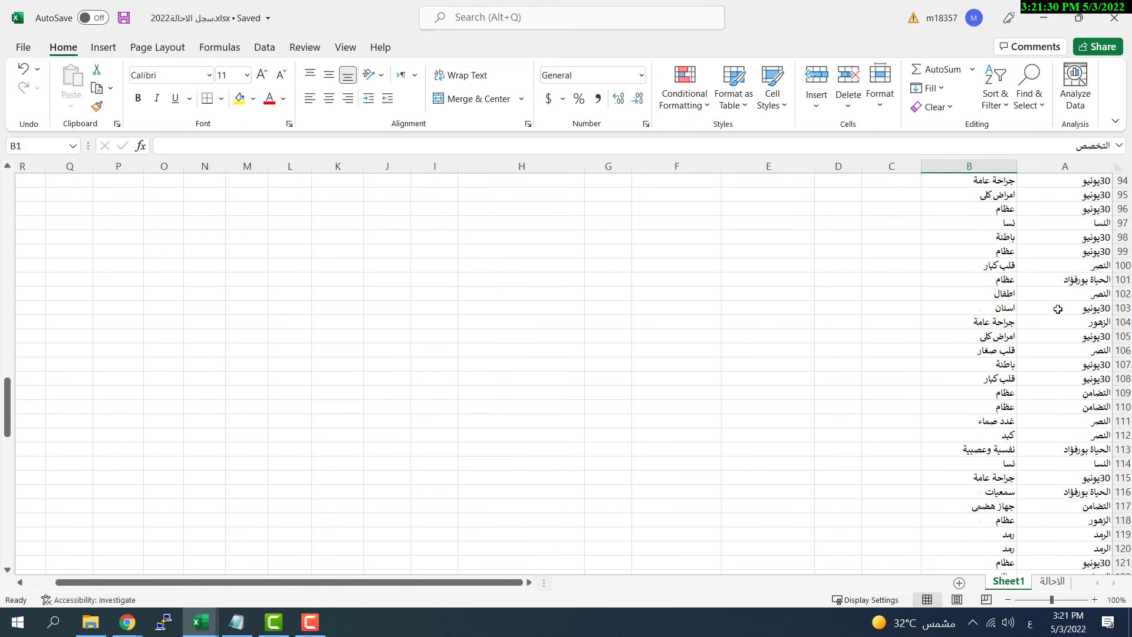
{"action": "scroll", "coordinate": [1059, 309], "scroll_direction": "down", "scroll_amount": 15}
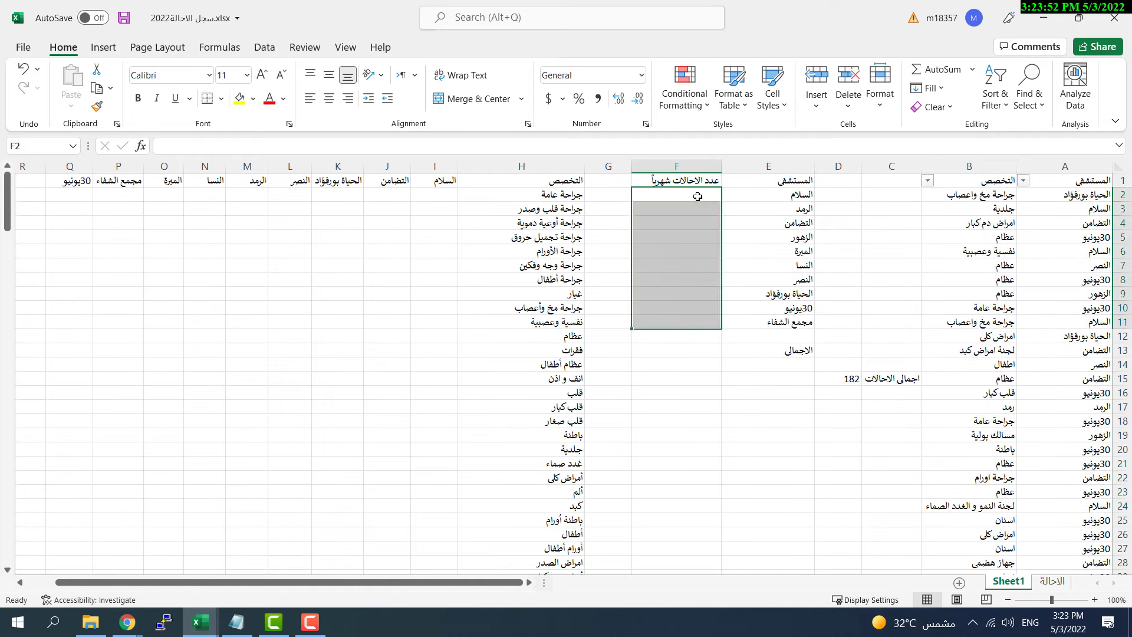
Step: Count the first hospital's monthly referrals in F2 with =COUNTIF(A2:A183,E2) and fill the formula through F11
{"action": "left_click", "coordinate": [698, 196]}
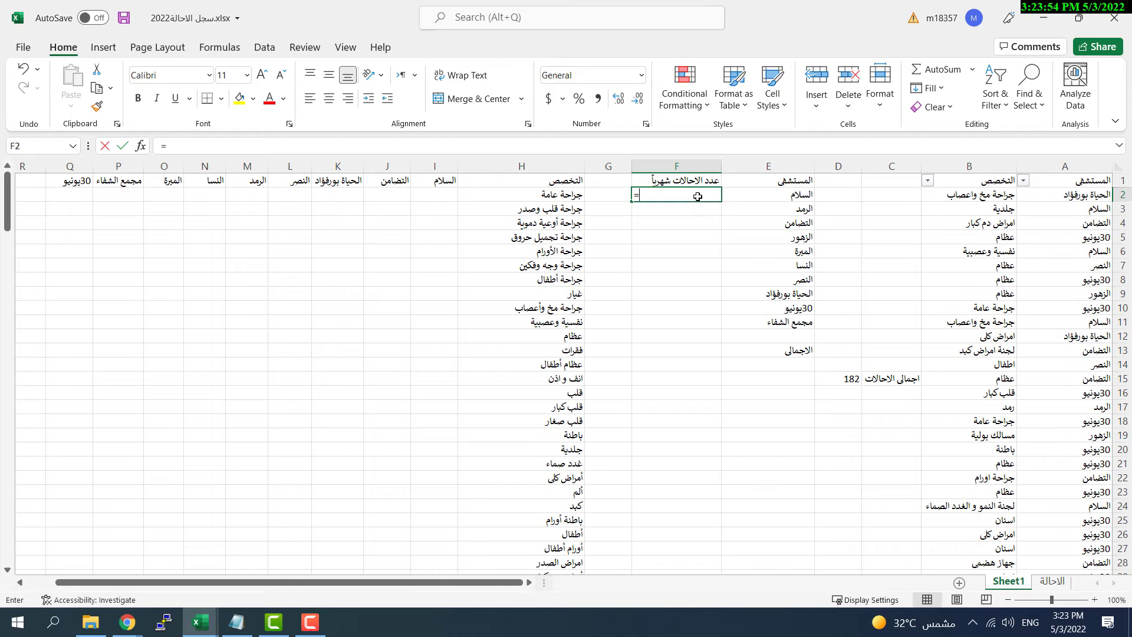
{"action": "type", "text": "=count"}
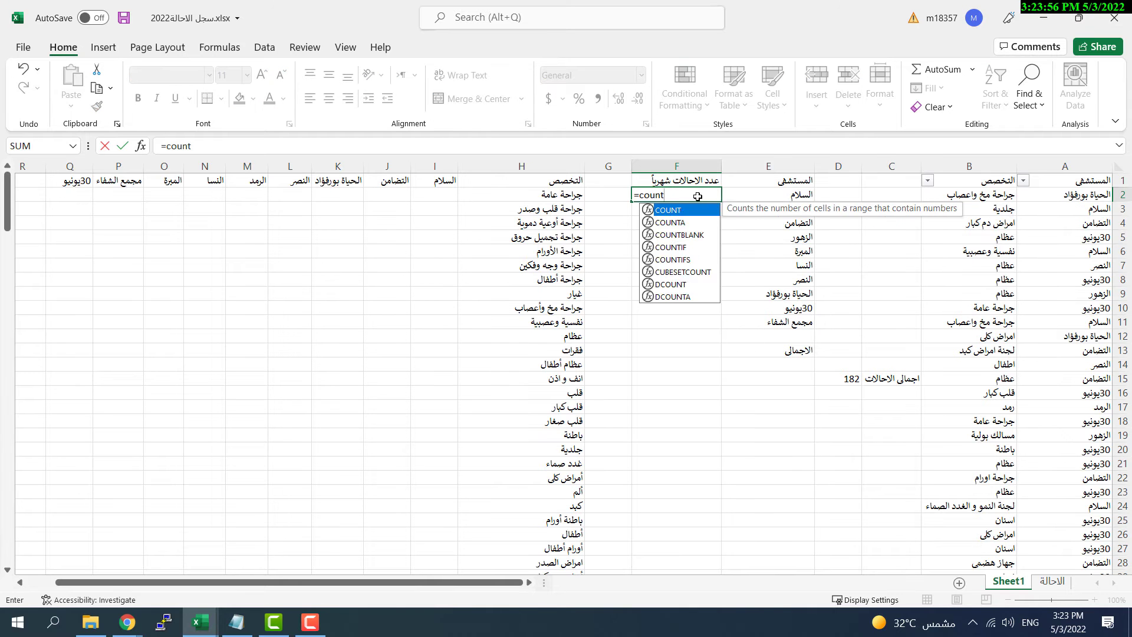
{"action": "type", "text": "if("}
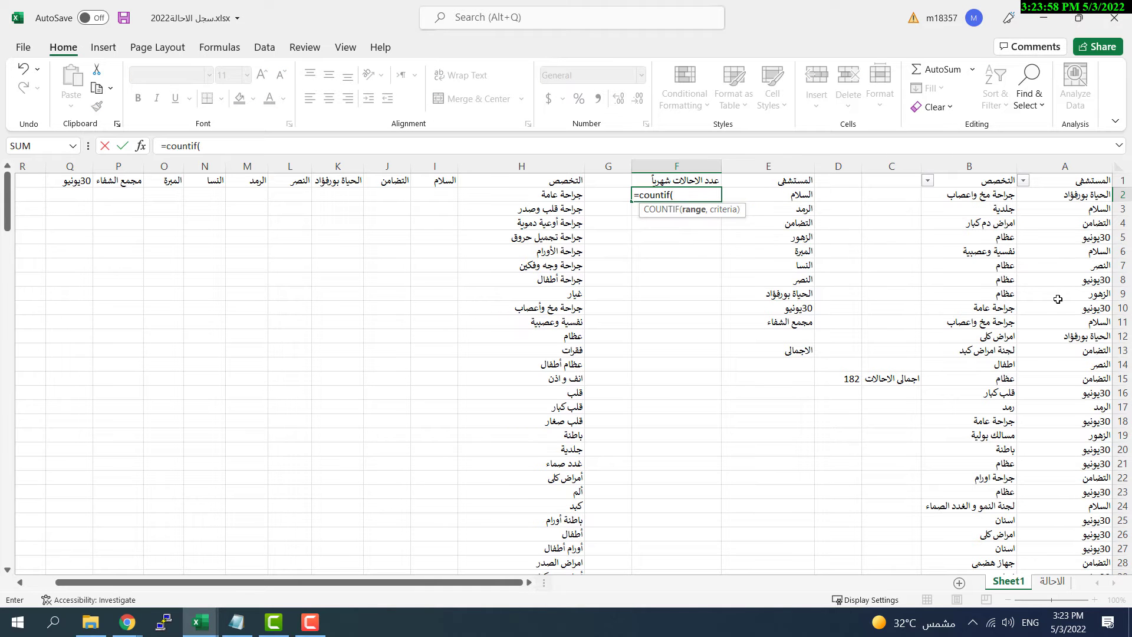
{"action": "left_click_drag", "start_coordinate": [1088, 194], "coordinate": [1086, 548]}
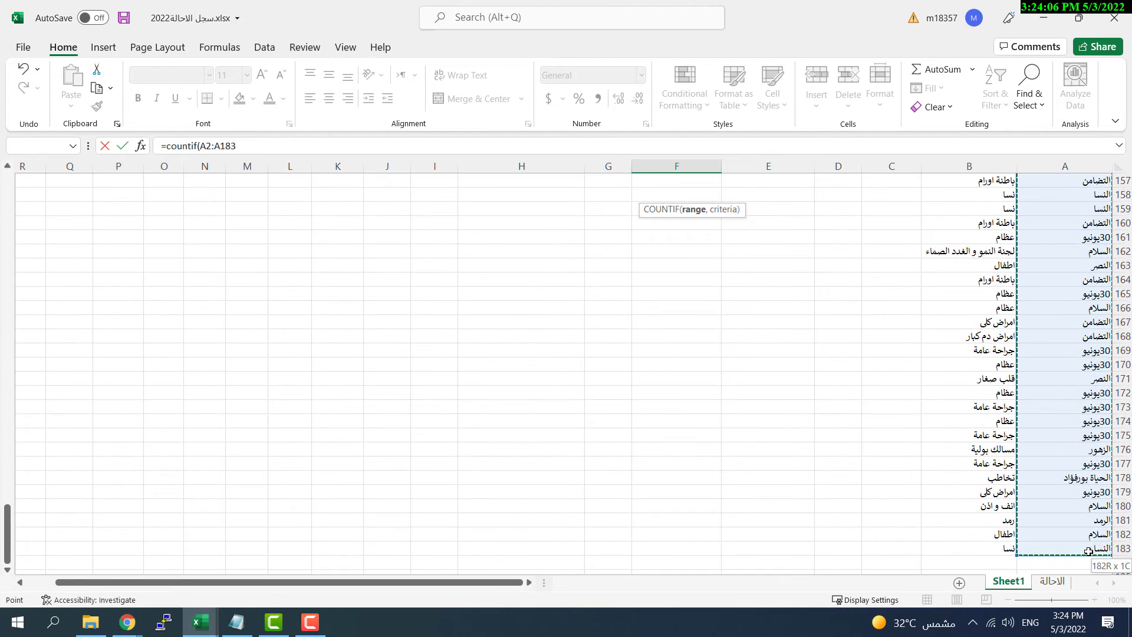
{"action": "type", "text": ")"}
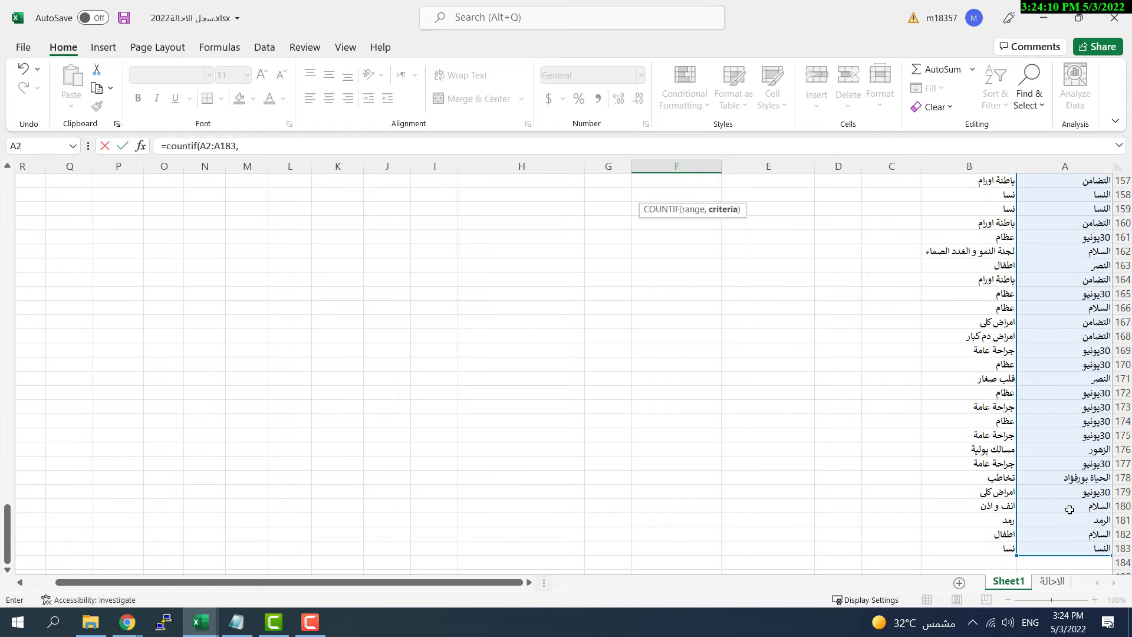
{"action": "scroll", "coordinate": [870, 262], "scroll_direction": "up", "scroll_amount": 20}
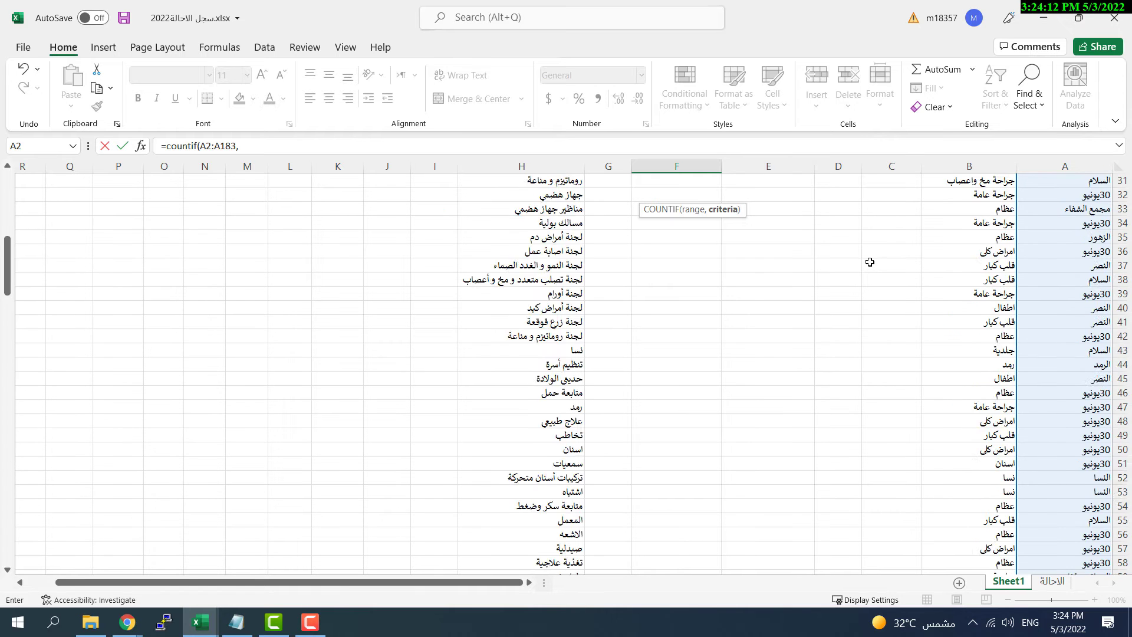
{"action": "scroll", "coordinate": [869, 261], "scroll_direction": "up", "scroll_amount": 2}
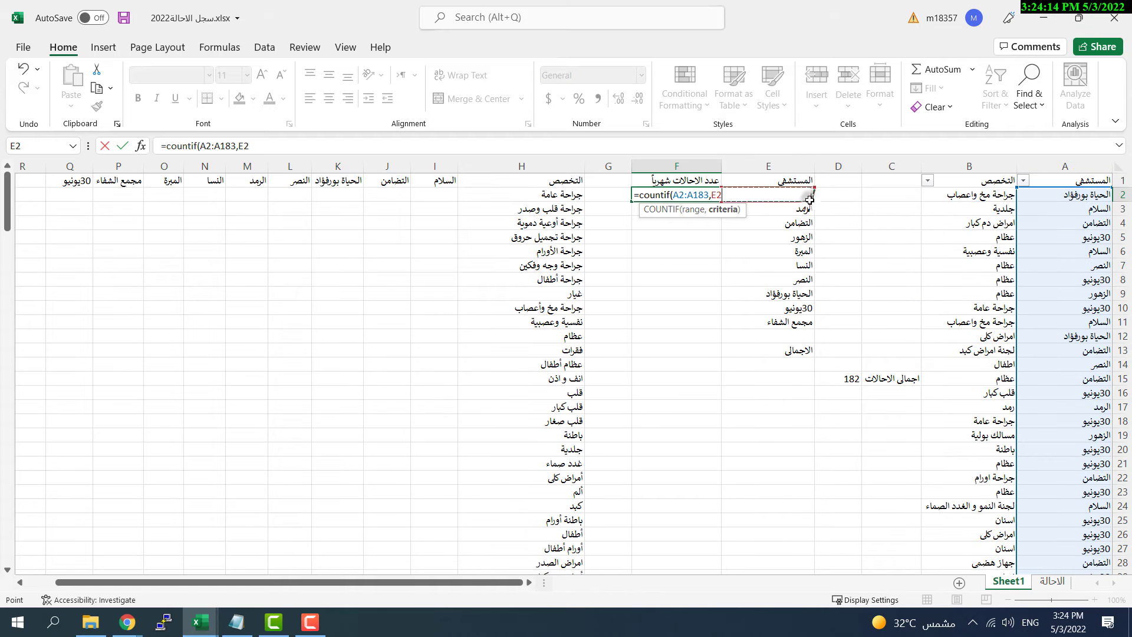
{"action": "left_click", "coordinate": [729, 146]}
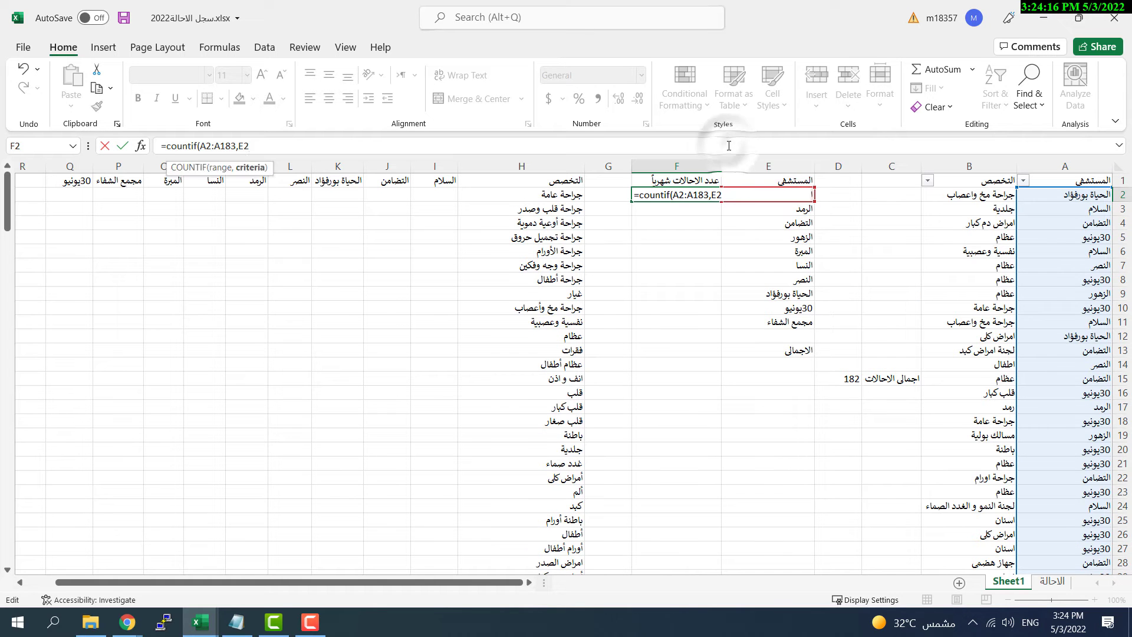
{"action": "key", "text": "Return"}
{"action": "left_click", "coordinate": [678, 194]}
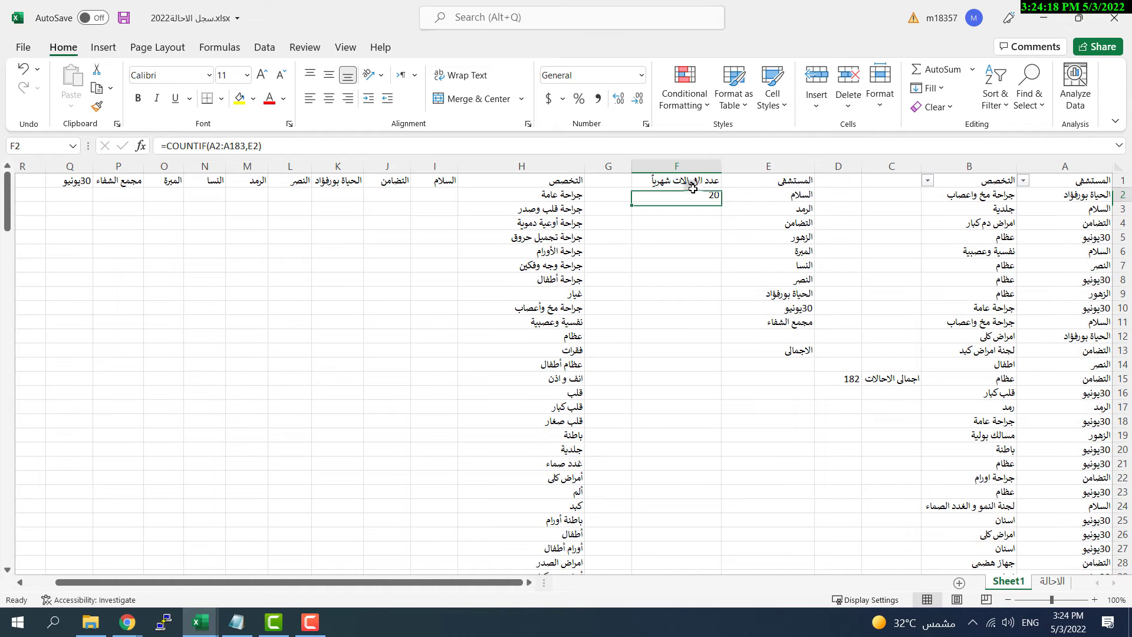
{"action": "left_click_drag", "start_coordinate": [632, 203], "coordinate": [650, 336]}
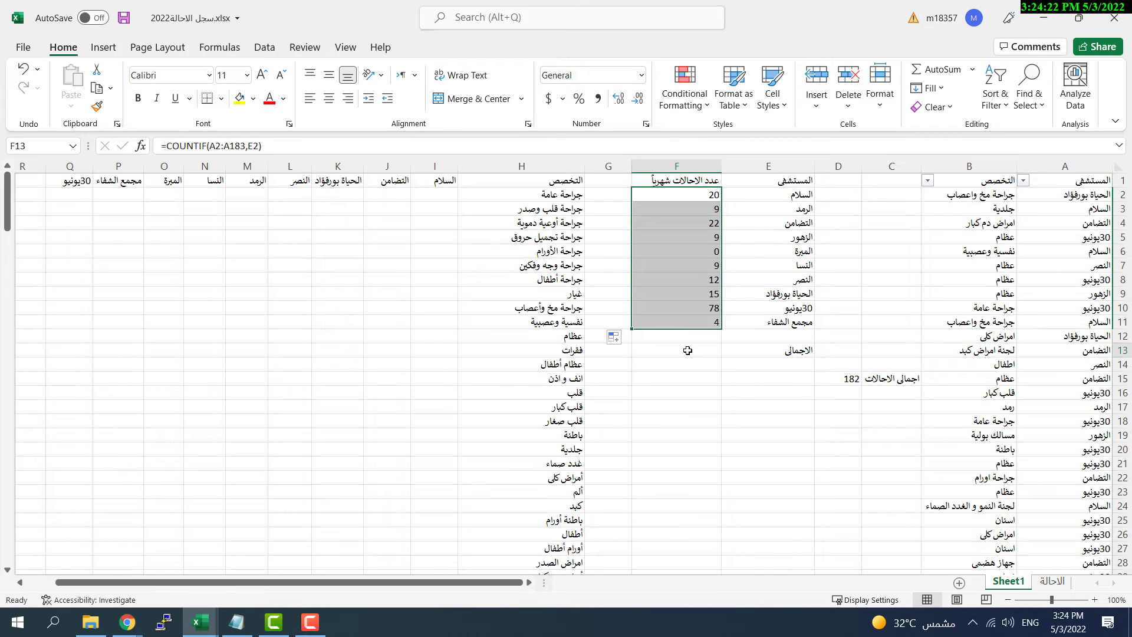
Step: Try to total the hospital referral counts with a SUM formula in F13
{"action": "left_click", "coordinate": [684, 351]}
{"action": "type", "text": "=cou"}
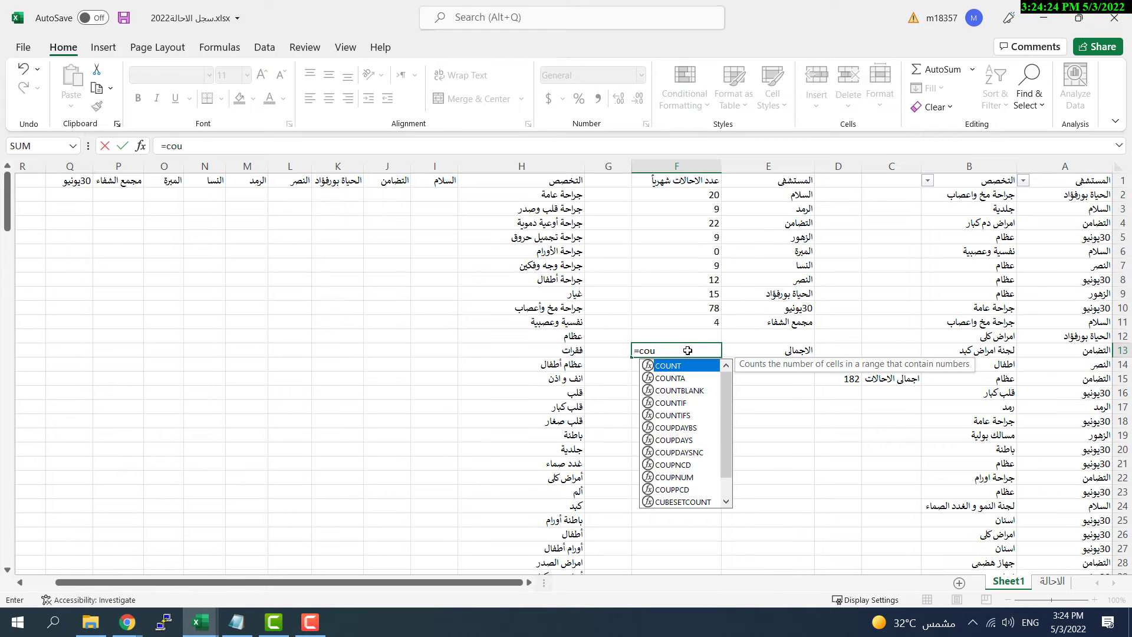
{"action": "key", "text": "BackSpace"}
{"action": "key", "text": "BackSpace"}
{"action": "key", "text": "BackSpace"}
{"action": "type", "text": "sum"}
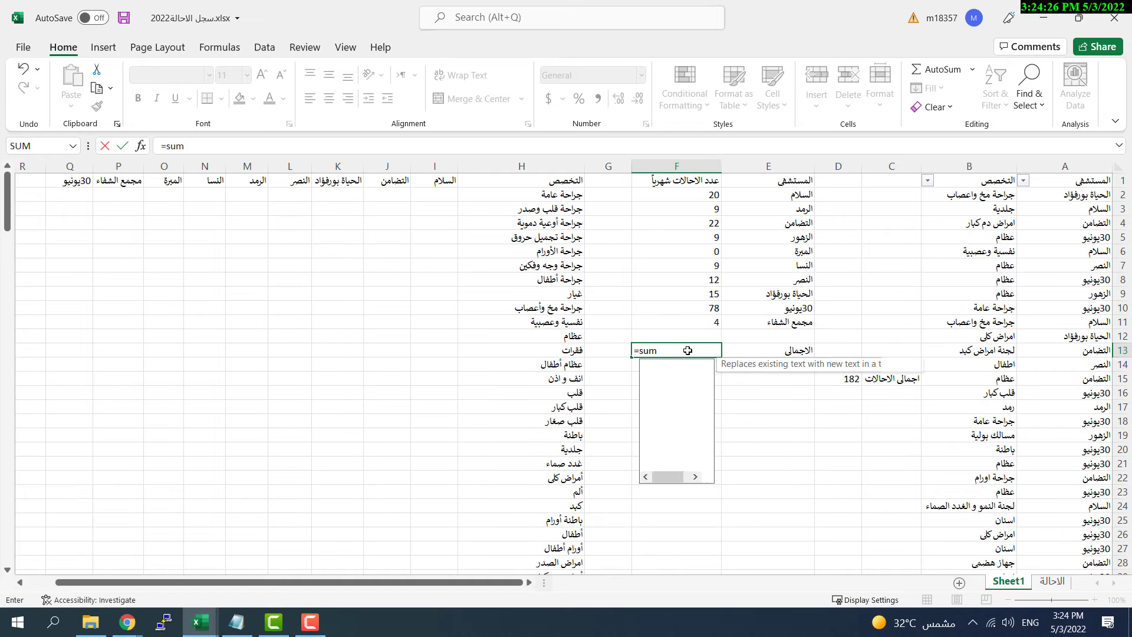
{"action": "left_click_drag", "start_coordinate": [687, 194], "coordinate": [689, 325]}
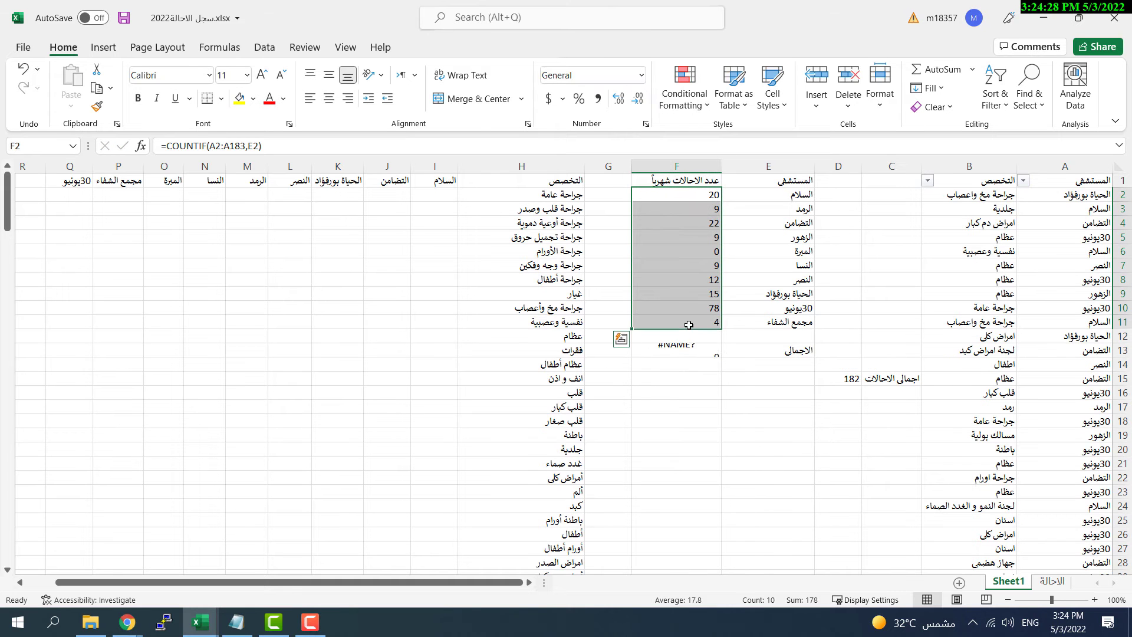
Step: Total the hospital referral counts in F13 with a SUM of F2:F11
{"action": "left_click", "coordinate": [703, 352]}
{"action": "type", "text": "=sum("}
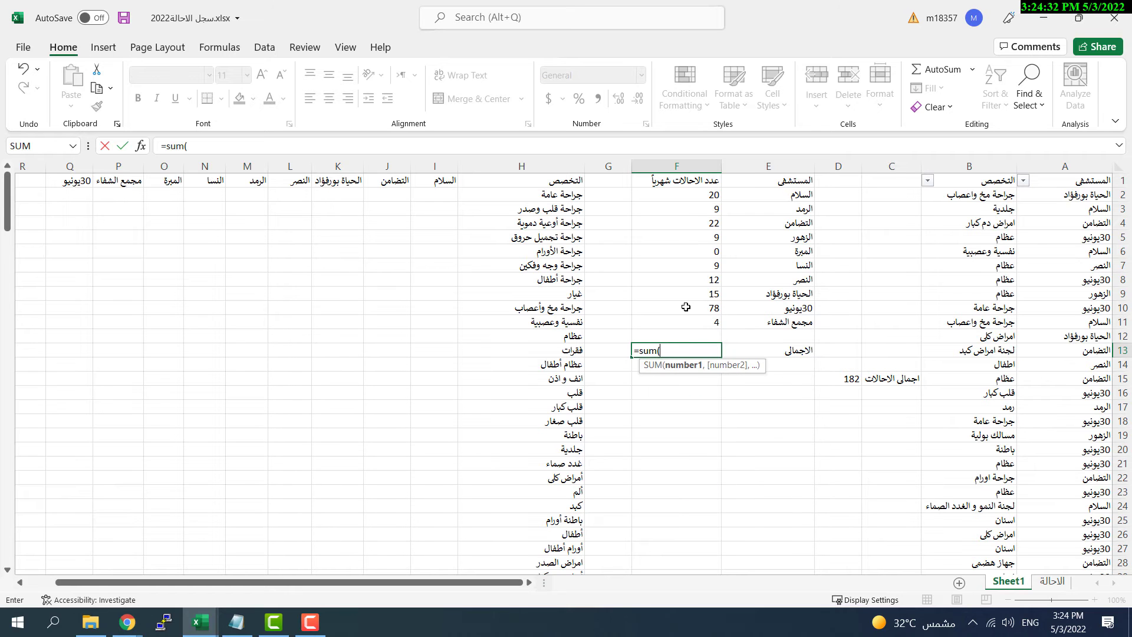
{"action": "left_click_drag", "start_coordinate": [693, 196], "coordinate": [697, 322]}
{"action": "type", "text": ")"}
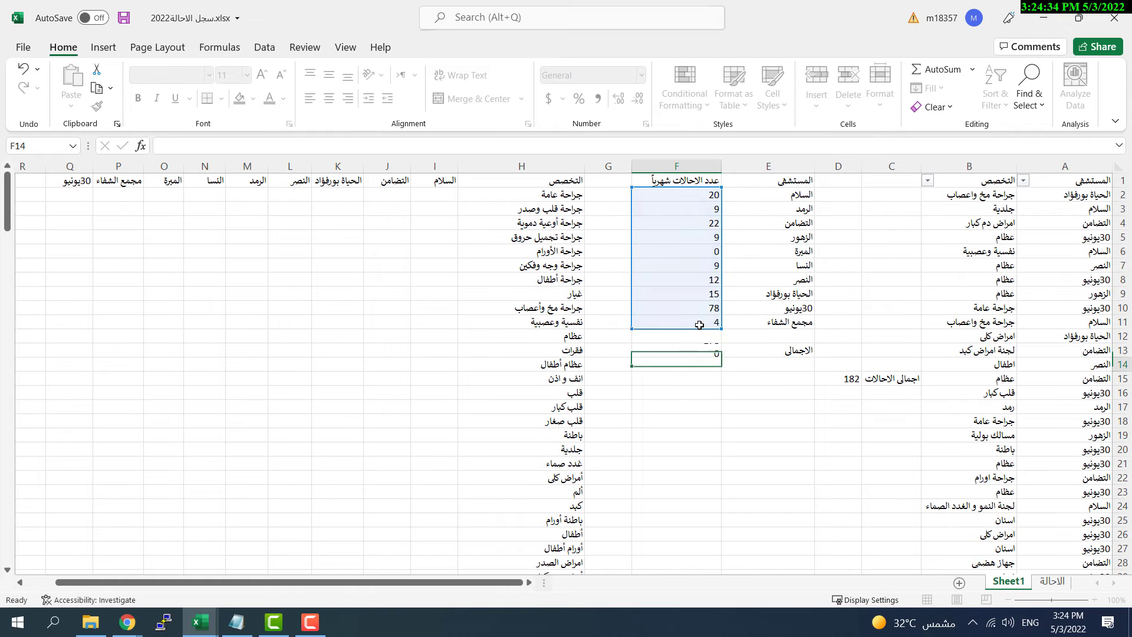
{"action": "key", "text": "Return"}
{"action": "left_click", "coordinate": [687, 194]}
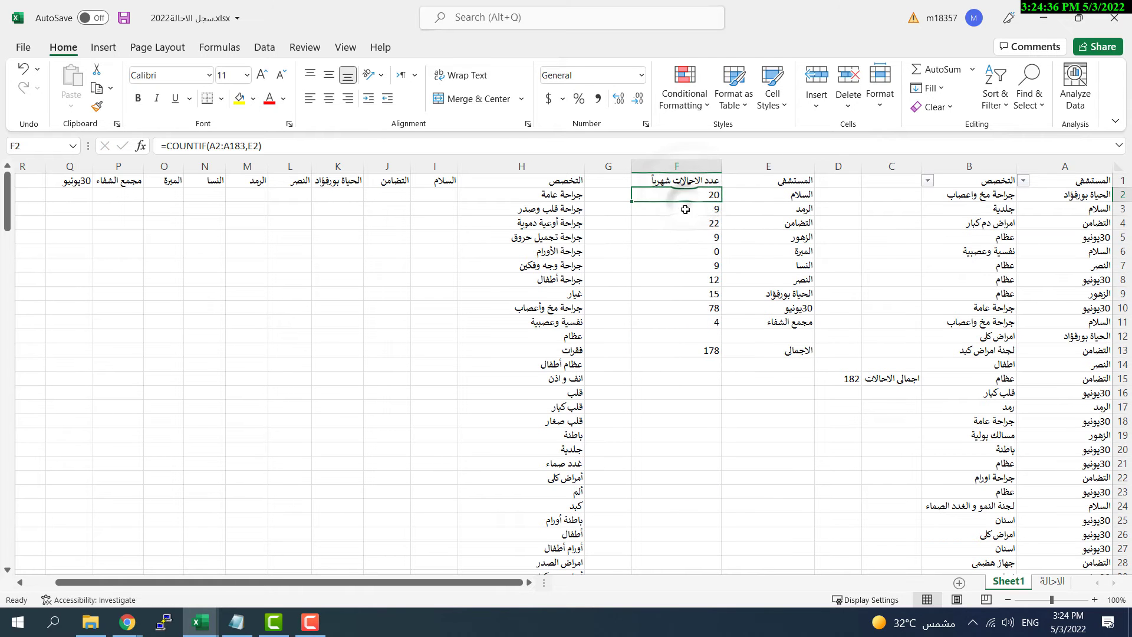
{"action": "left_click", "coordinate": [686, 211]}
{"action": "left_click", "coordinate": [687, 224]}
{"action": "left_click", "coordinate": [690, 194]}
{"action": "left_click", "coordinate": [217, 145]}
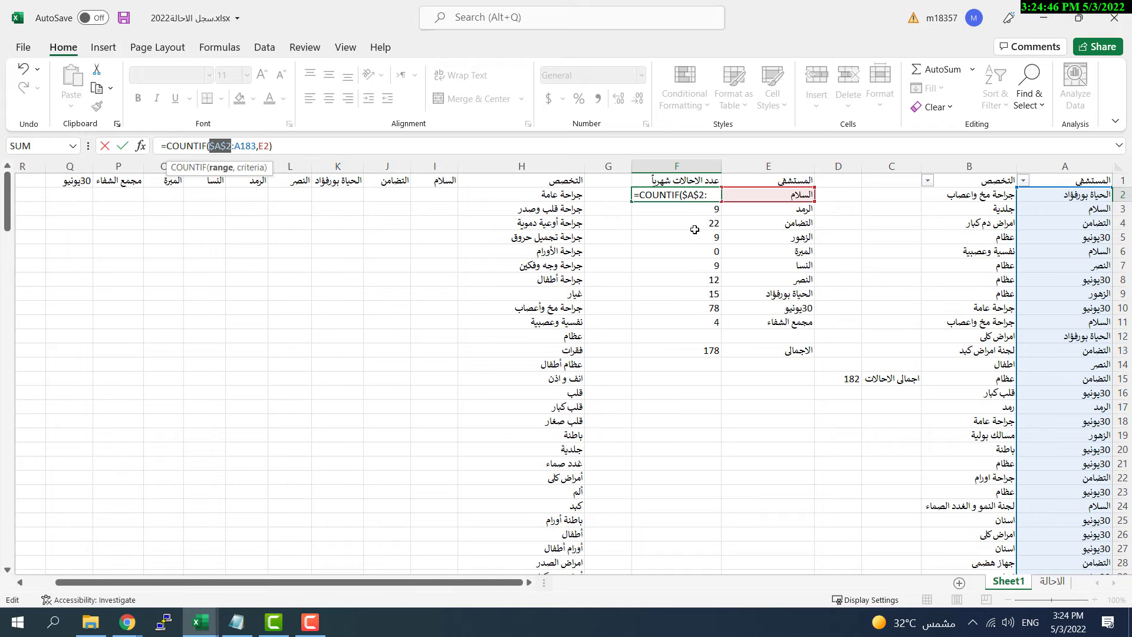
{"action": "key", "text": "F4"}
{"action": "key", "text": "F4"}
{"action": "key", "text": "F4"}
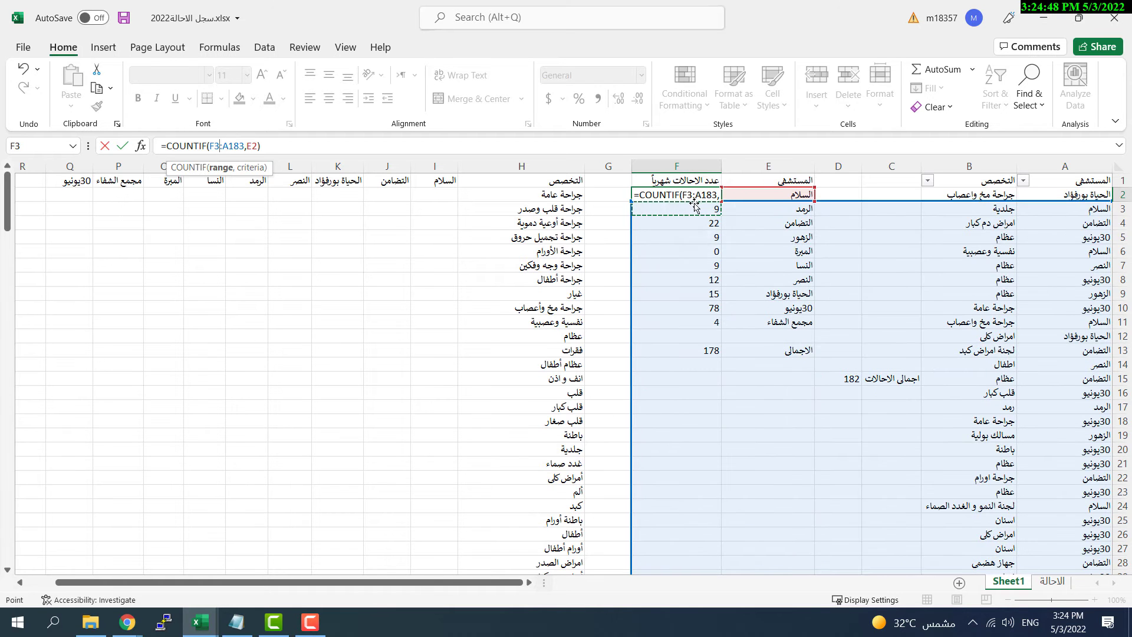
{"action": "key", "text": "Escape"}
Step: Make both ends of the A2:A183 range absolute in the COUNTIF formula in F2
{"action": "double_click", "coordinate": [679, 197]}
{"action": "left_click", "coordinate": [213, 146]}
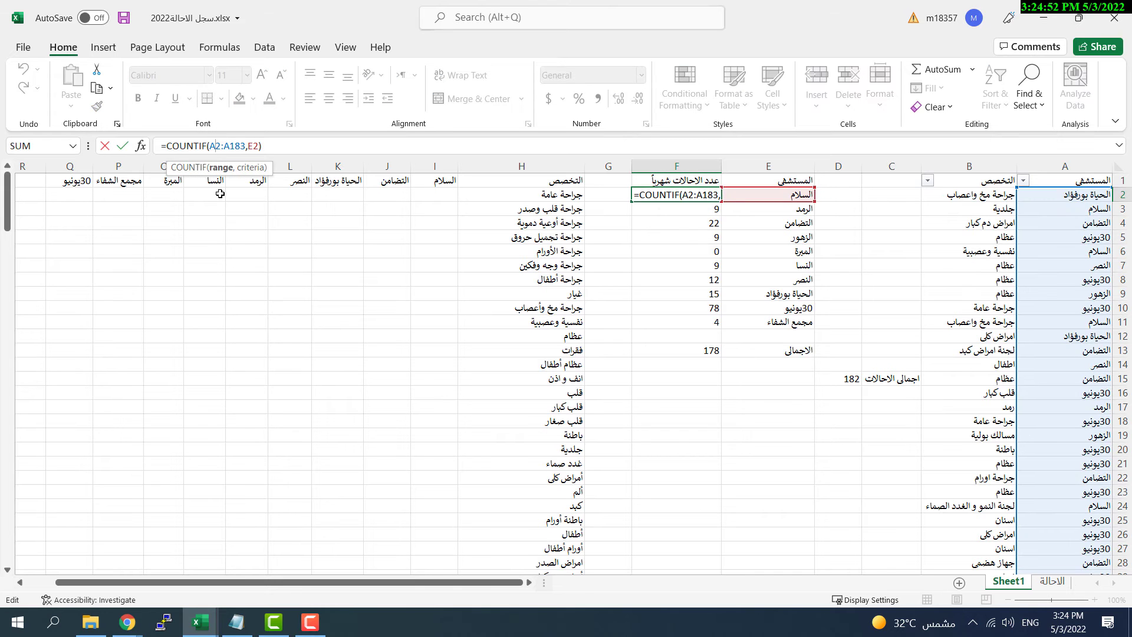
{"action": "key", "text": "Return"}
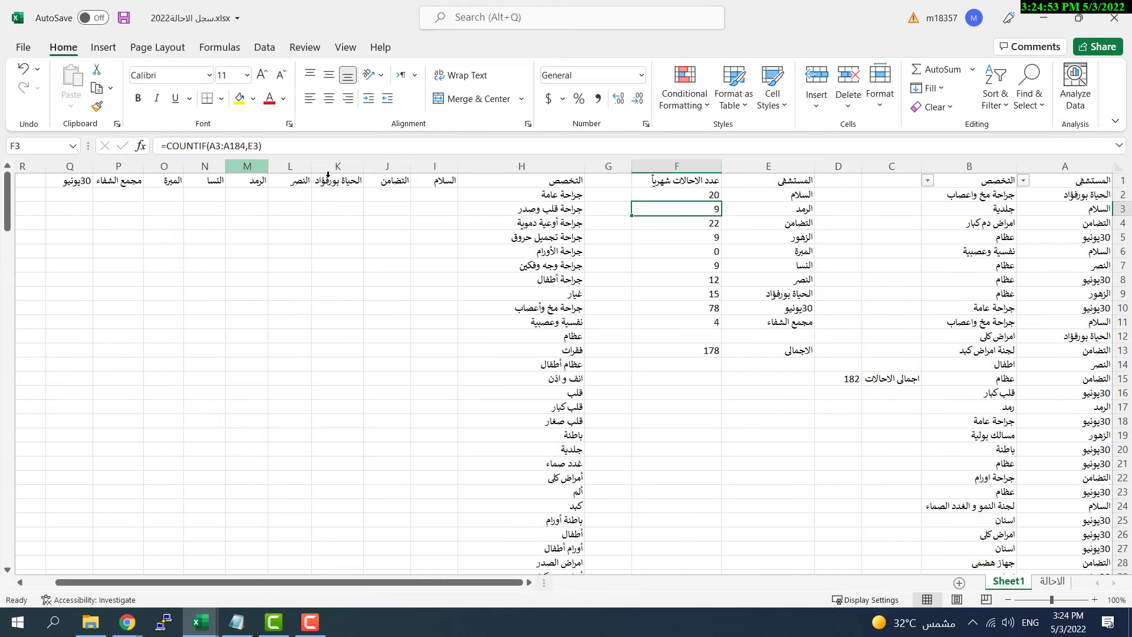
{"action": "left_click", "coordinate": [673, 193]}
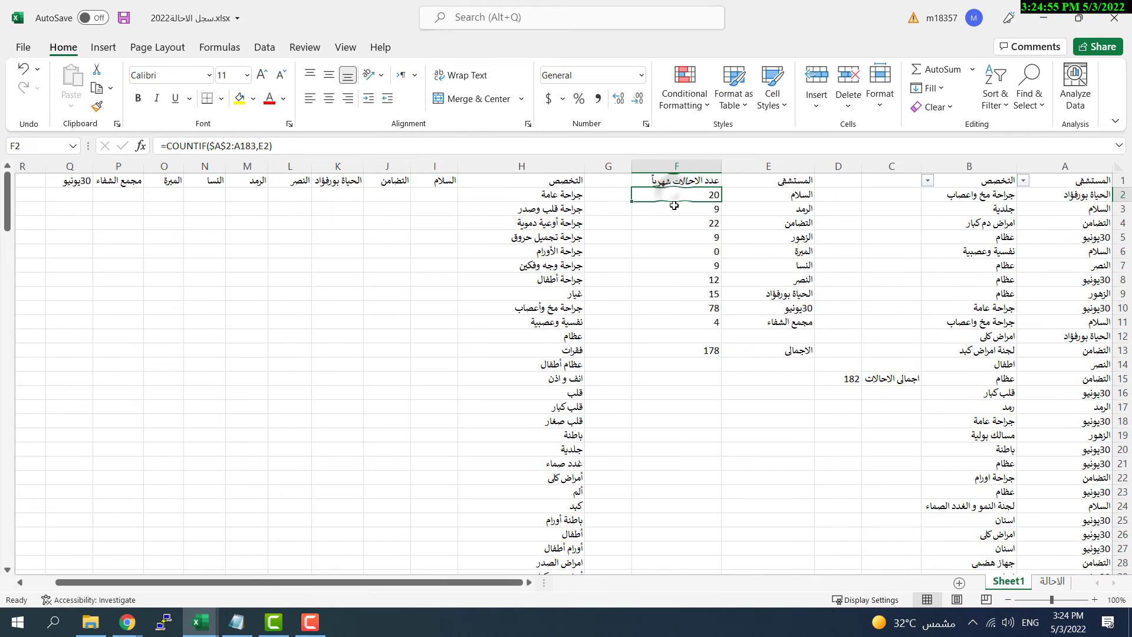
{"action": "left_click", "coordinate": [244, 146]}
{"action": "key", "text": "Return"}
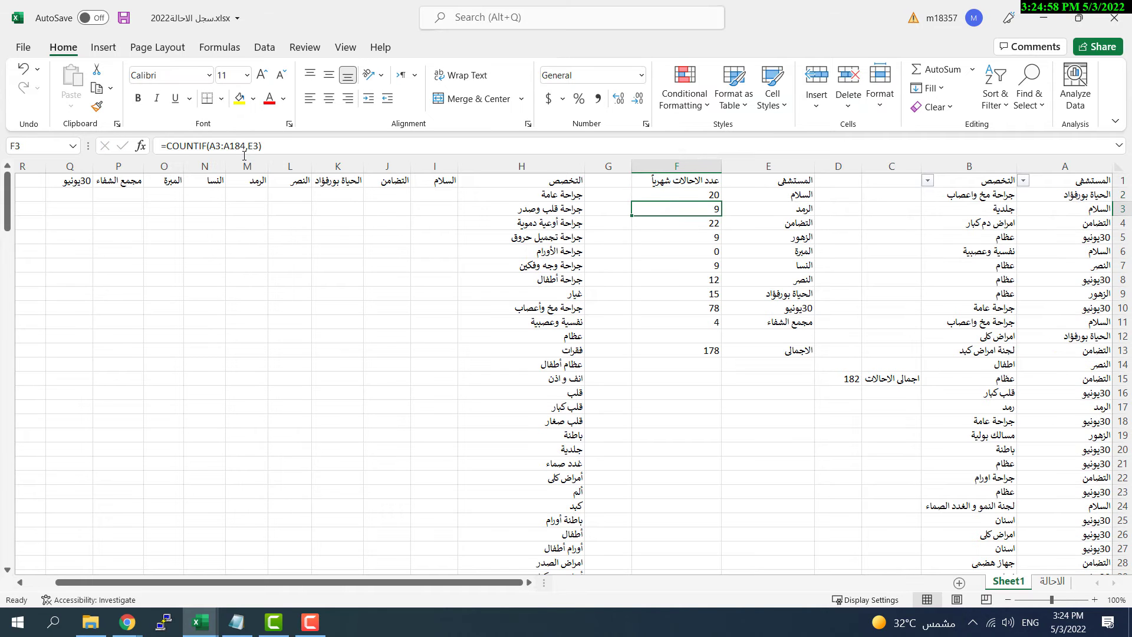
Step: Fill the corrected COUNTIF formula from F2 through F11 and save the workbook
{"action": "left_click", "coordinate": [686, 195]}
{"action": "left_click_drag", "start_coordinate": [632, 202], "coordinate": [652, 330]}
{"action": "left_click", "coordinate": [692, 335]}
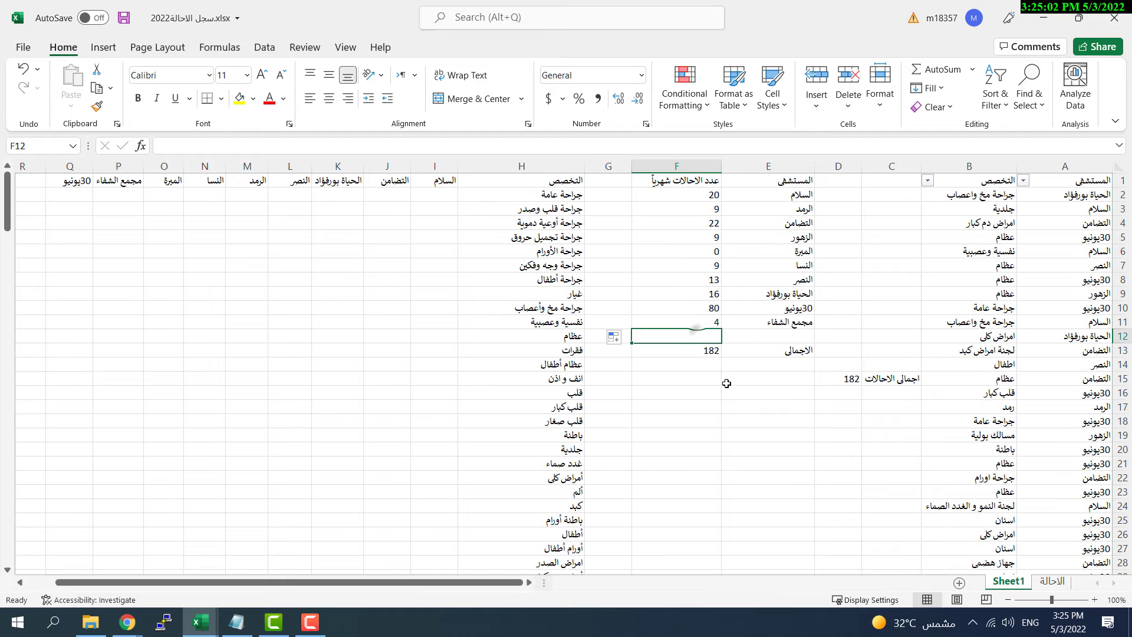
{"action": "left_click", "coordinate": [123, 21]}
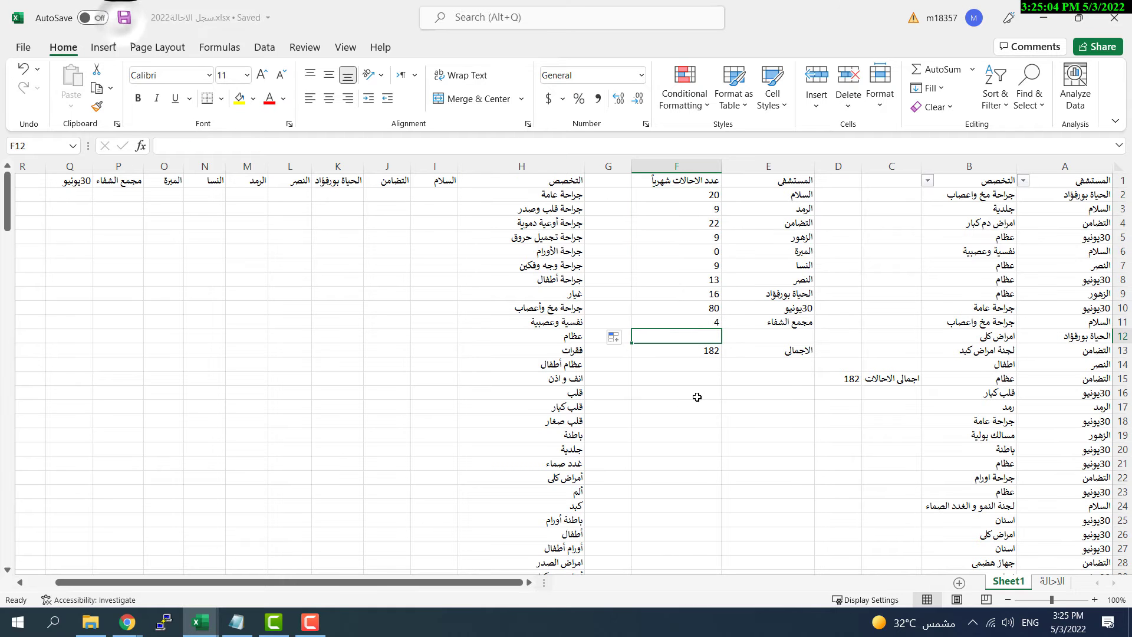
Step: Delete the broken =SUM(I2#) formula in I60 below the specialty-by-hospital table
{"action": "left_click_drag", "start_coordinate": [765, 195], "coordinate": [682, 318]}
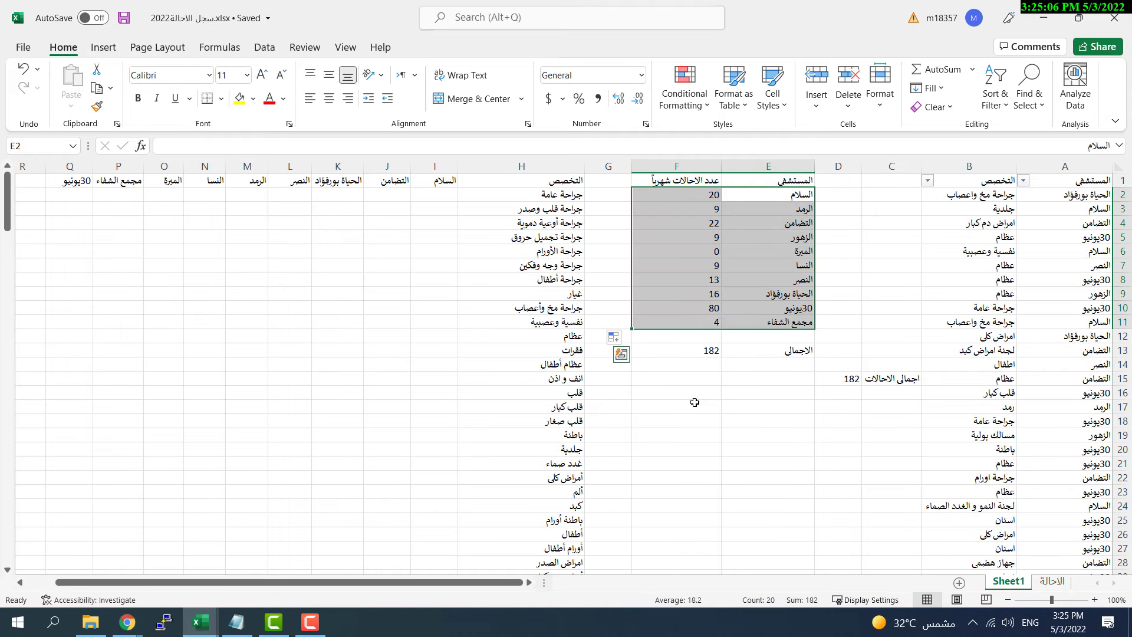
{"action": "left_click", "coordinate": [524, 195]}
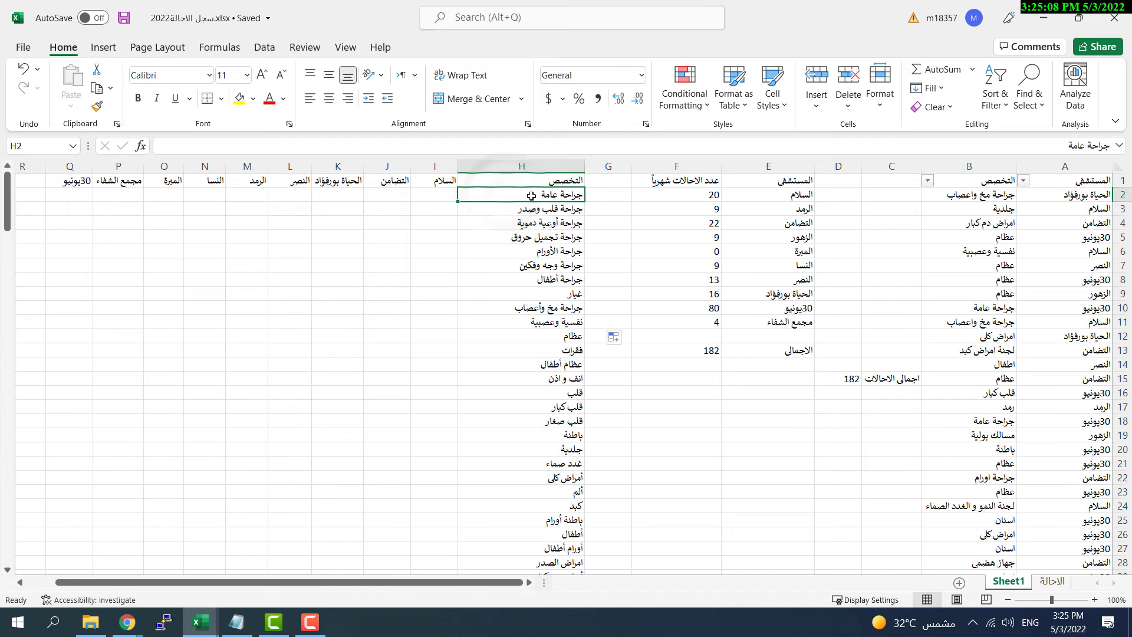
{"action": "scroll", "coordinate": [539, 297], "scroll_direction": "down", "scroll_amount": 15}
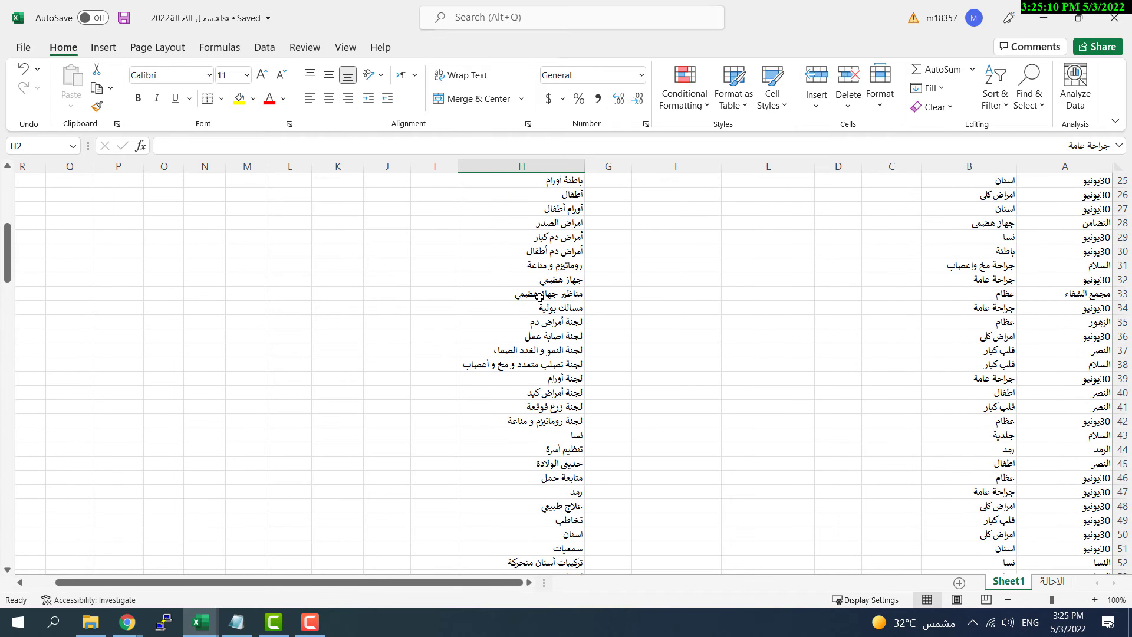
{"action": "left_click", "coordinate": [441, 378]}
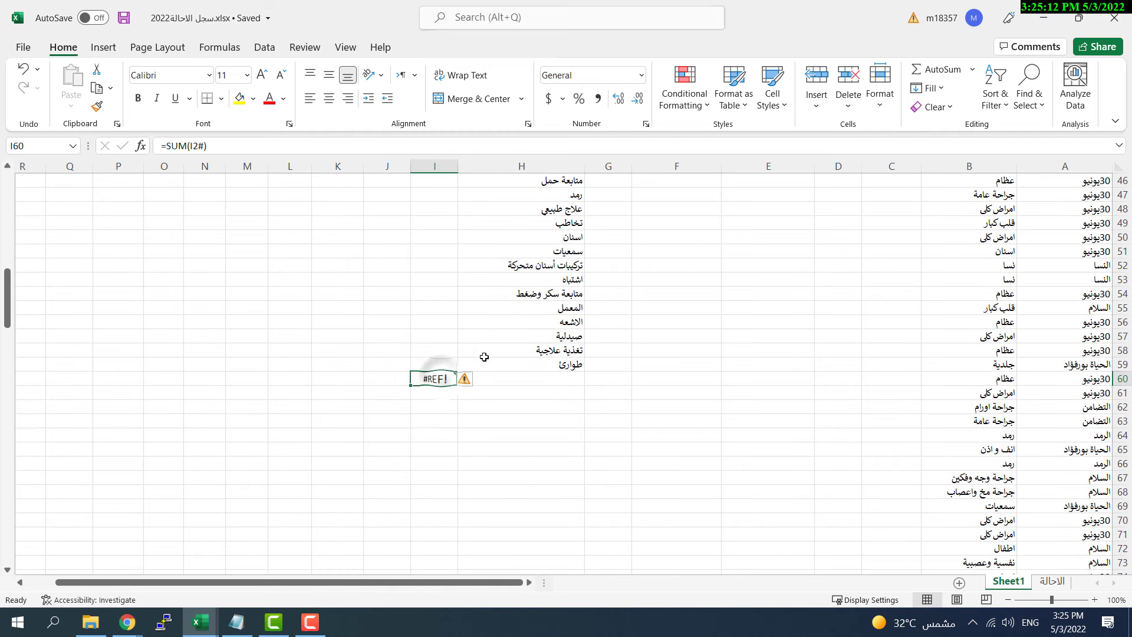
{"action": "key", "text": "Delete"}
{"action": "scroll", "coordinate": [484, 356], "scroll_direction": "up", "scroll_amount": 15}
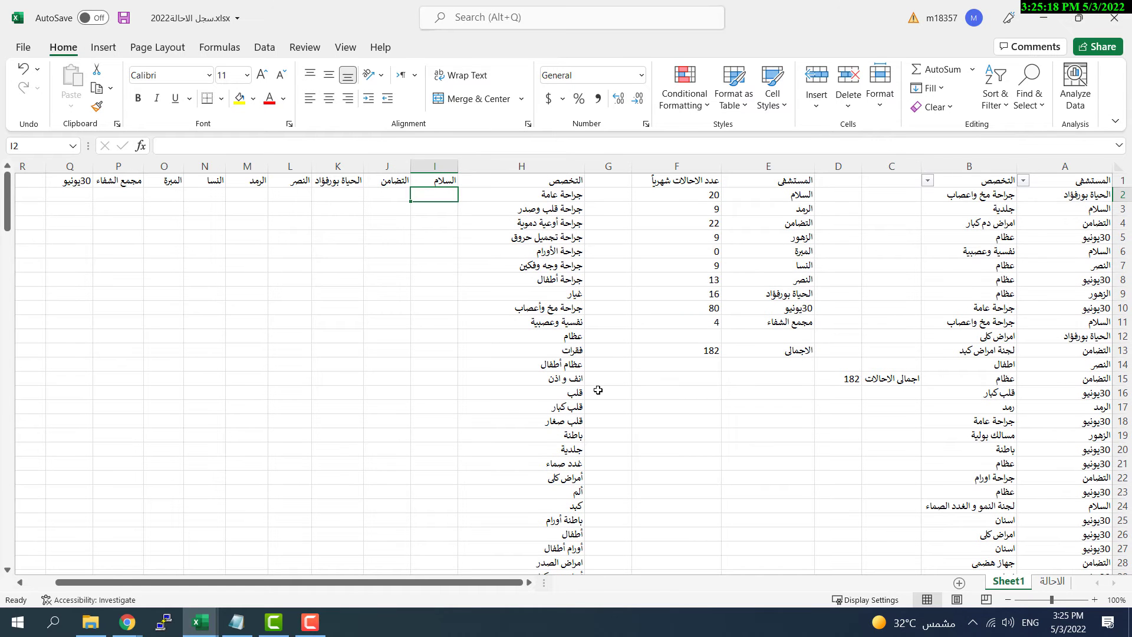
Step: Start a COUNTIFS formula in I2 with the specialty column B2:B183 as the first criteria range
{"action": "type", "text": "=count"}
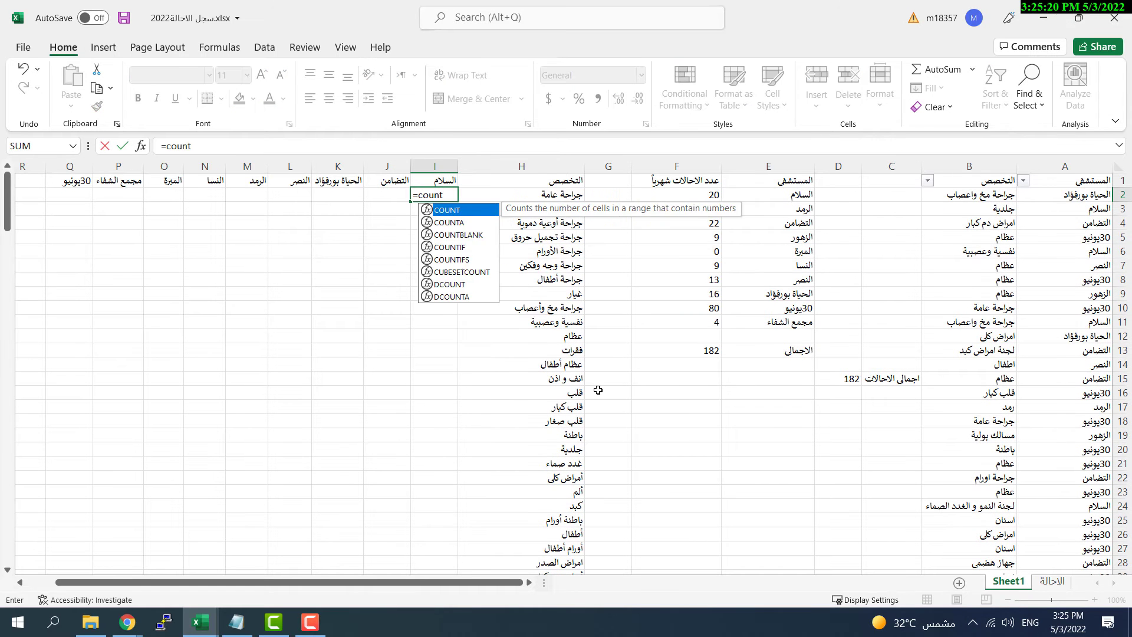
{"action": "type", "text": "ifs"}
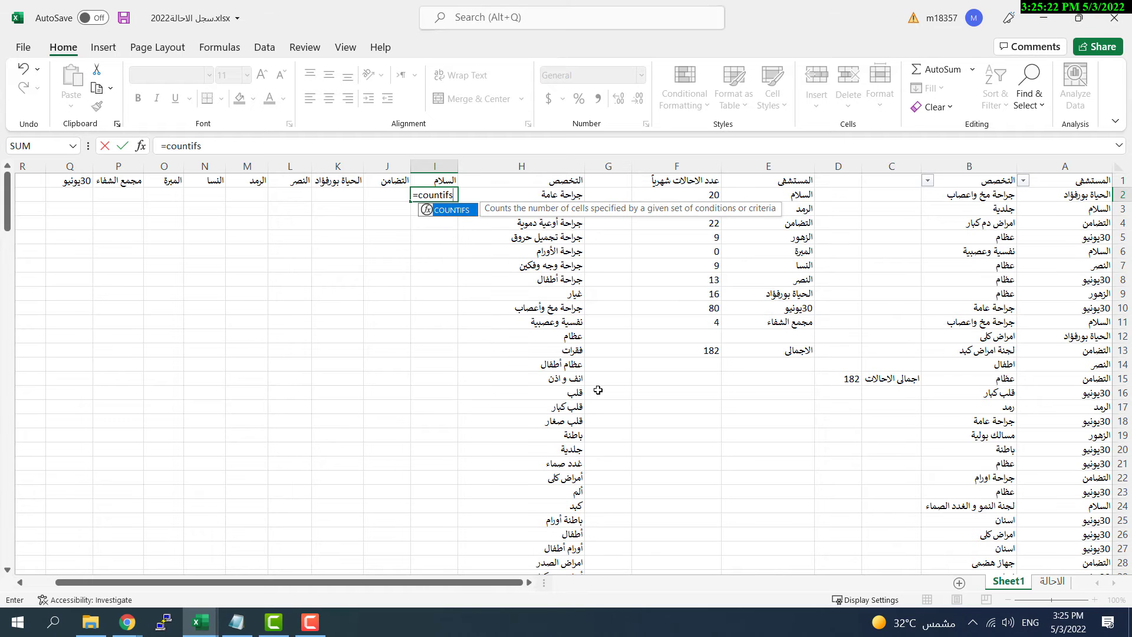
{"action": "type", "text": "("}
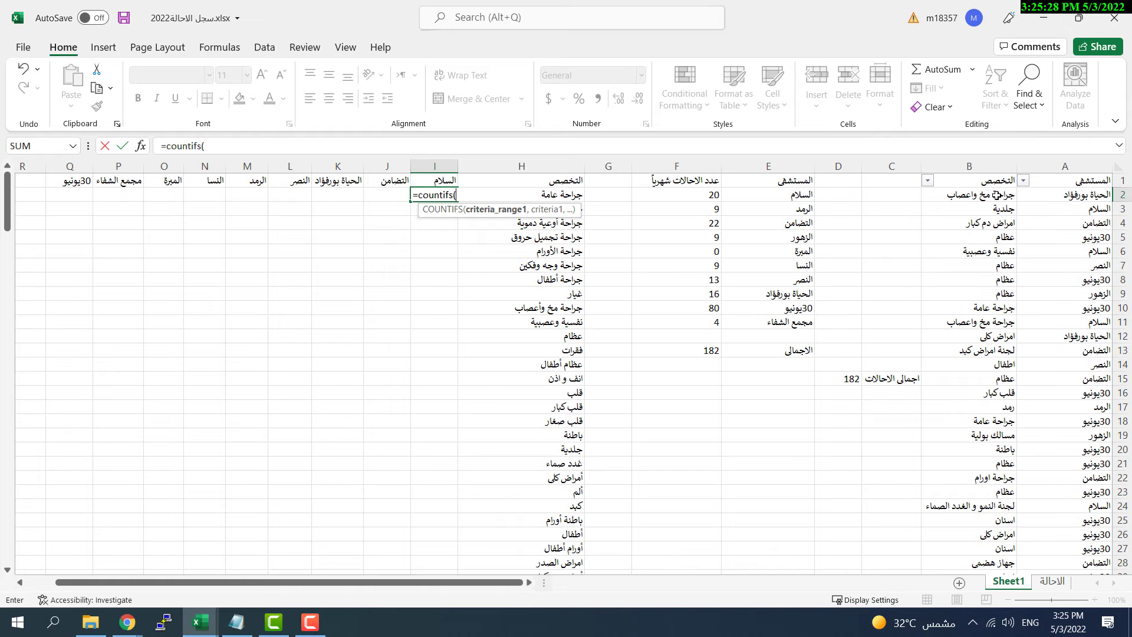
{"action": "left_click_drag", "start_coordinate": [997, 194], "coordinate": [1010, 622]}
{"action": "left_click_drag", "start_coordinate": [1009, 550], "coordinate": [1009, 550]}
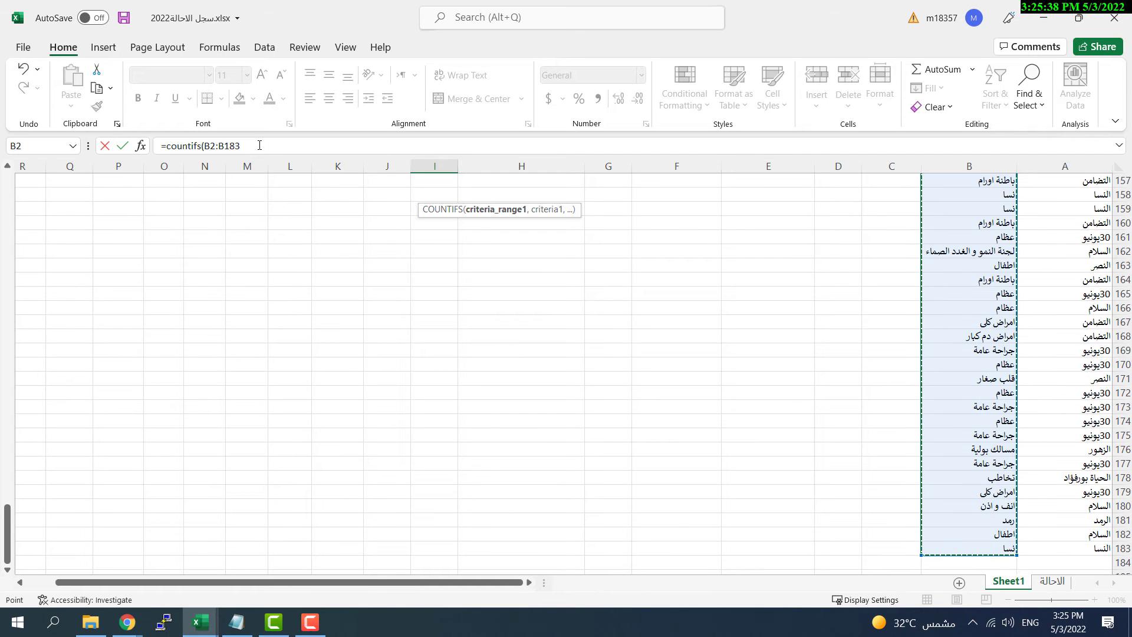
{"action": "left_click", "coordinate": [260, 145]}
{"action": "type", "text": ","}
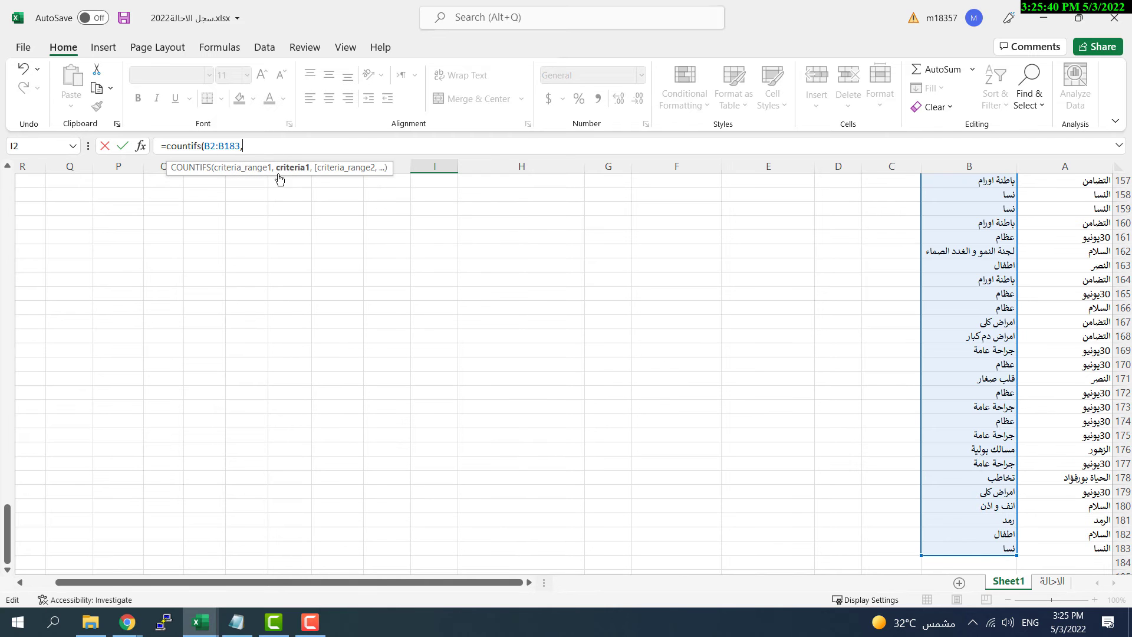
Step: Add the specialty list H2:H59 as the first criterion of the COUNTIFS formula
{"action": "scroll", "coordinate": [600, 377], "scroll_direction": "up", "scroll_amount": 16}
{"action": "scroll", "coordinate": [600, 377], "scroll_direction": "up", "scroll_amount": 20}
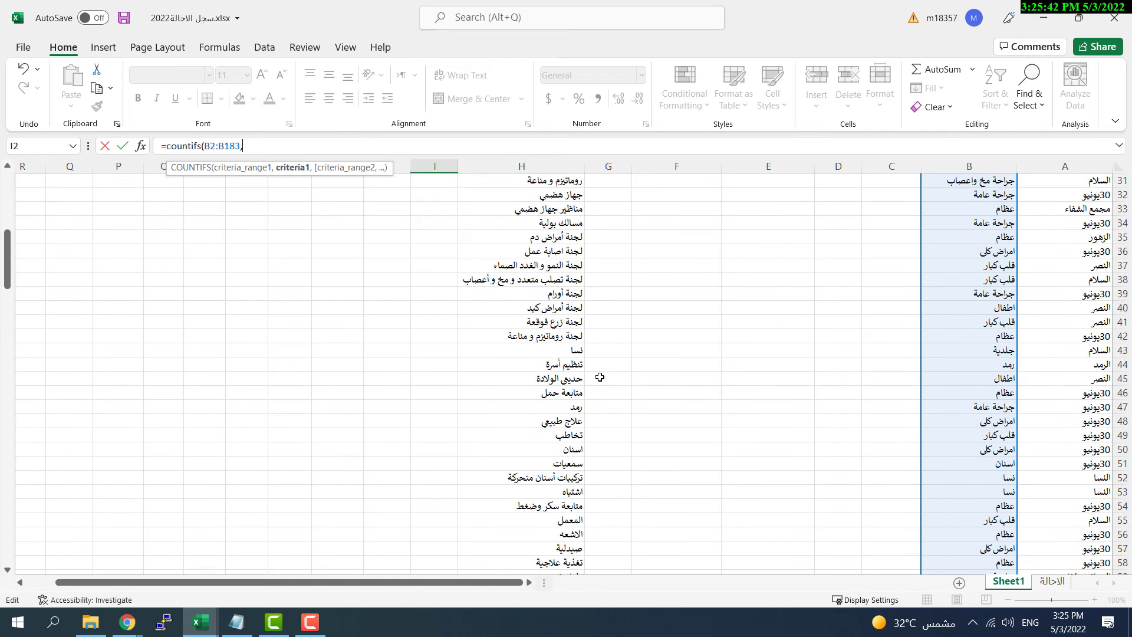
{"action": "left_click_drag", "start_coordinate": [577, 235], "coordinate": [563, 538]}
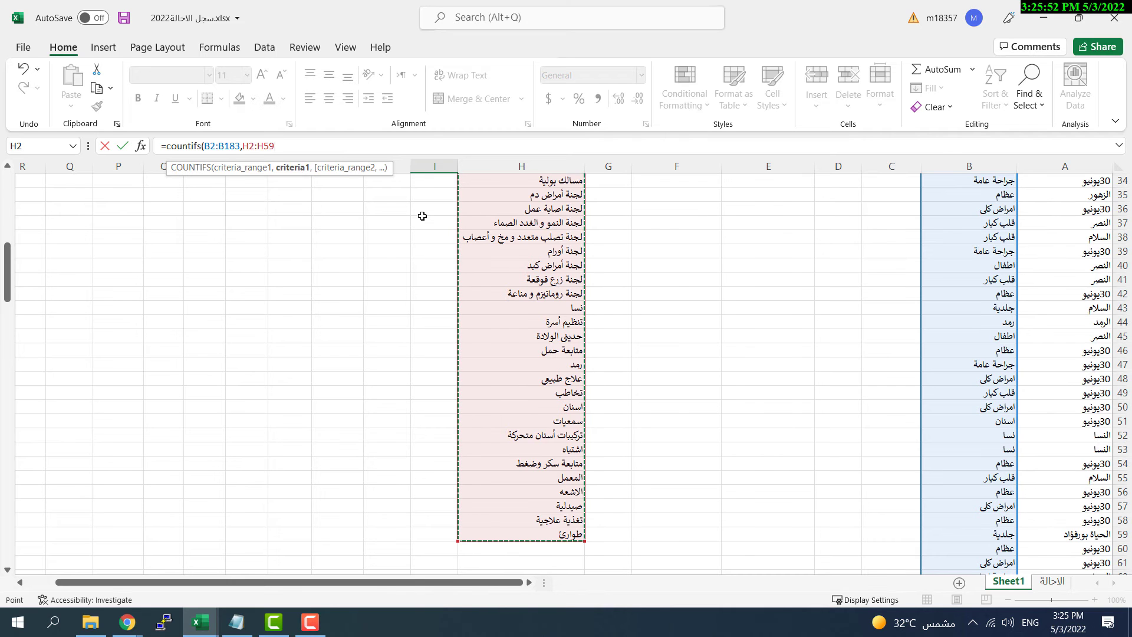
{"action": "type", "text": ","}
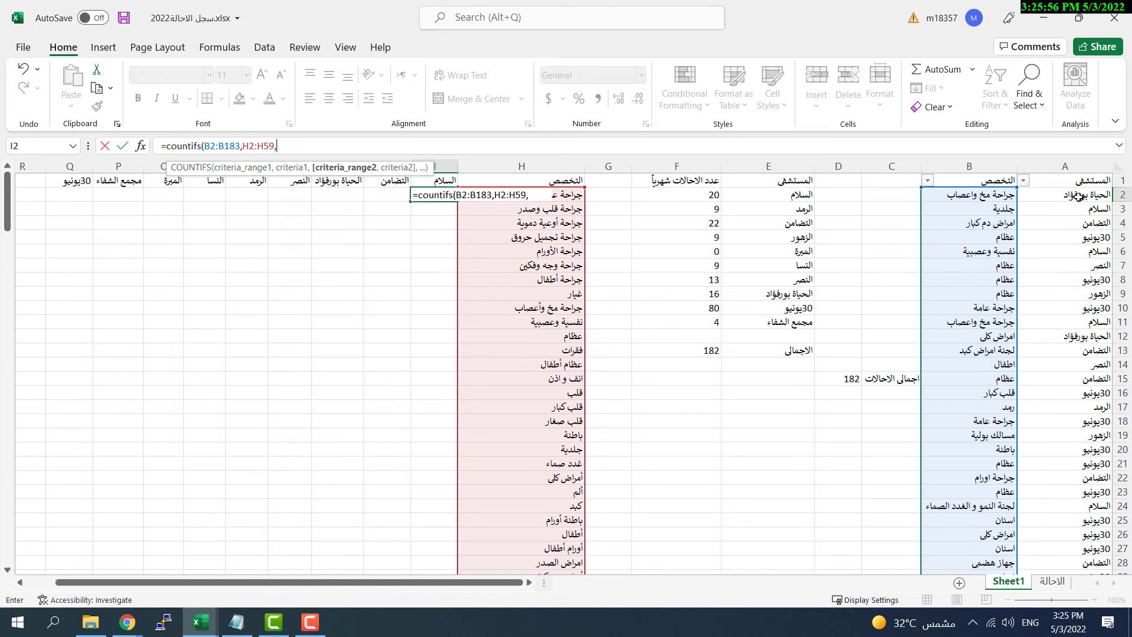
Step: Complete the COUNTIFS formula in I2 with A2:A183 as the second criteria range and I1 as its criterion
{"action": "left_click_drag", "start_coordinate": [1082, 296], "coordinate": [1072, 533]}
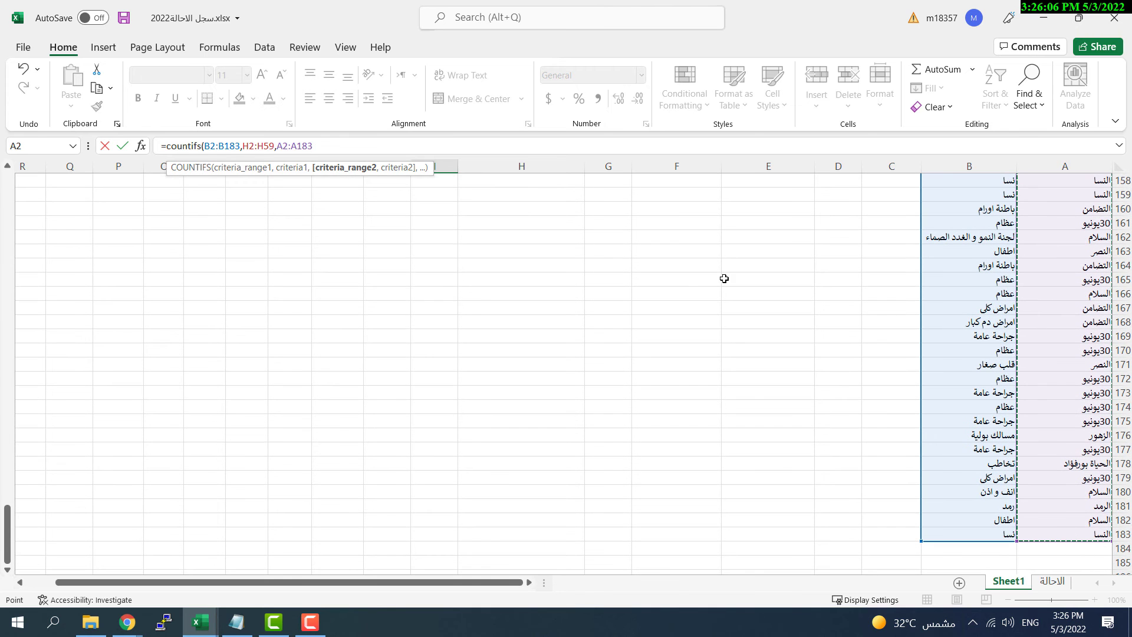
{"action": "type", "text": ","}
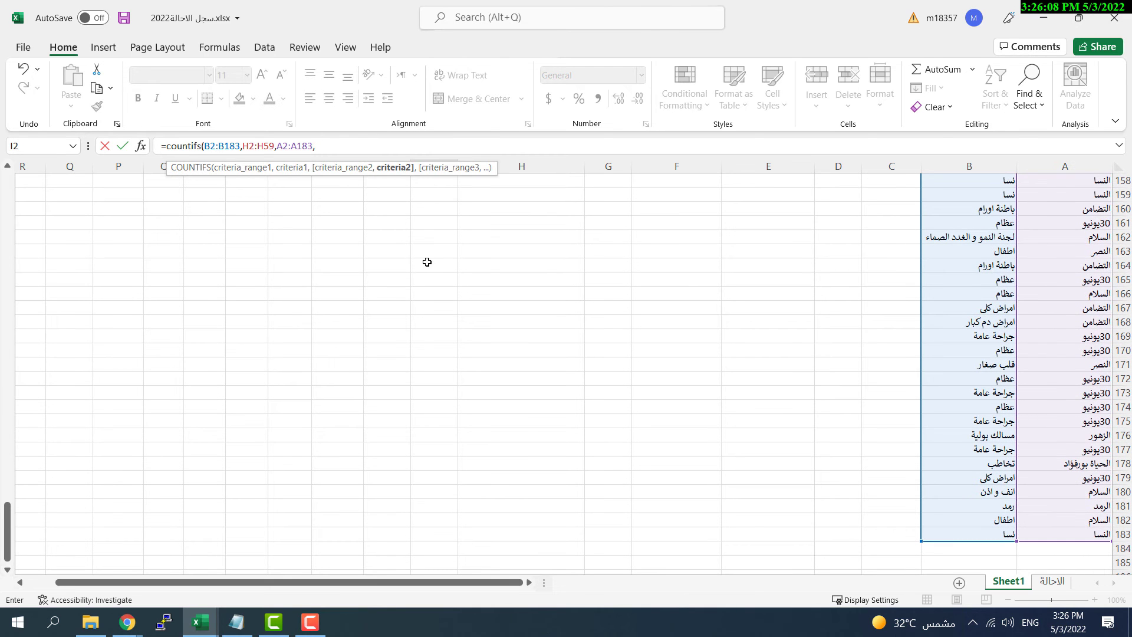
{"action": "scroll", "coordinate": [426, 262], "scroll_direction": "up", "scroll_amount": 20}
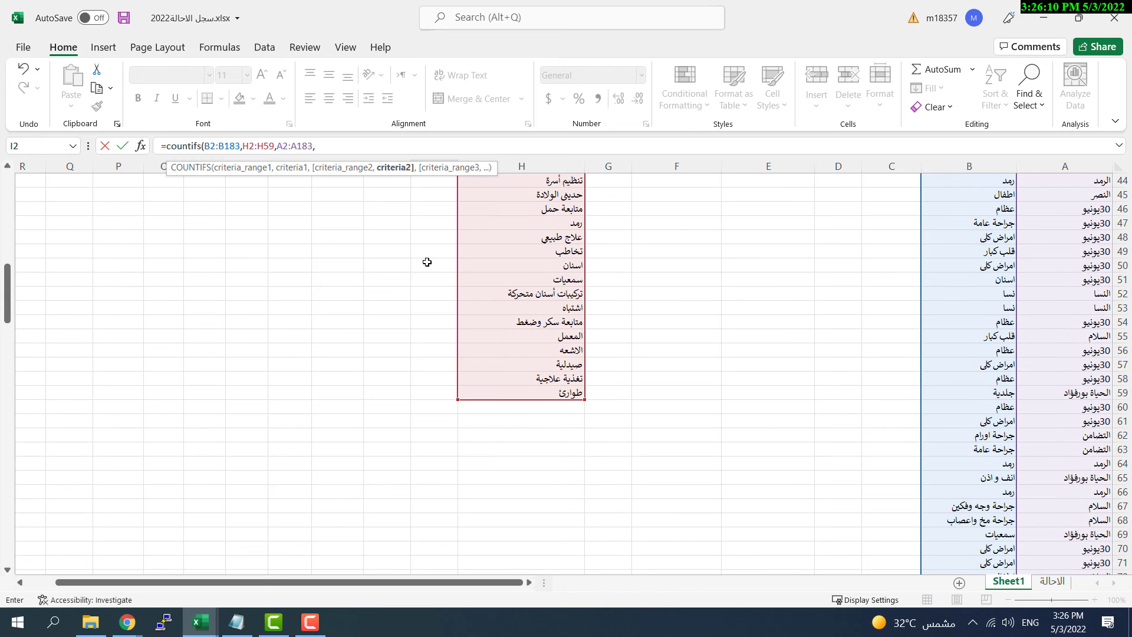
{"action": "scroll", "coordinate": [427, 262], "scroll_direction": "up", "scroll_amount": 14}
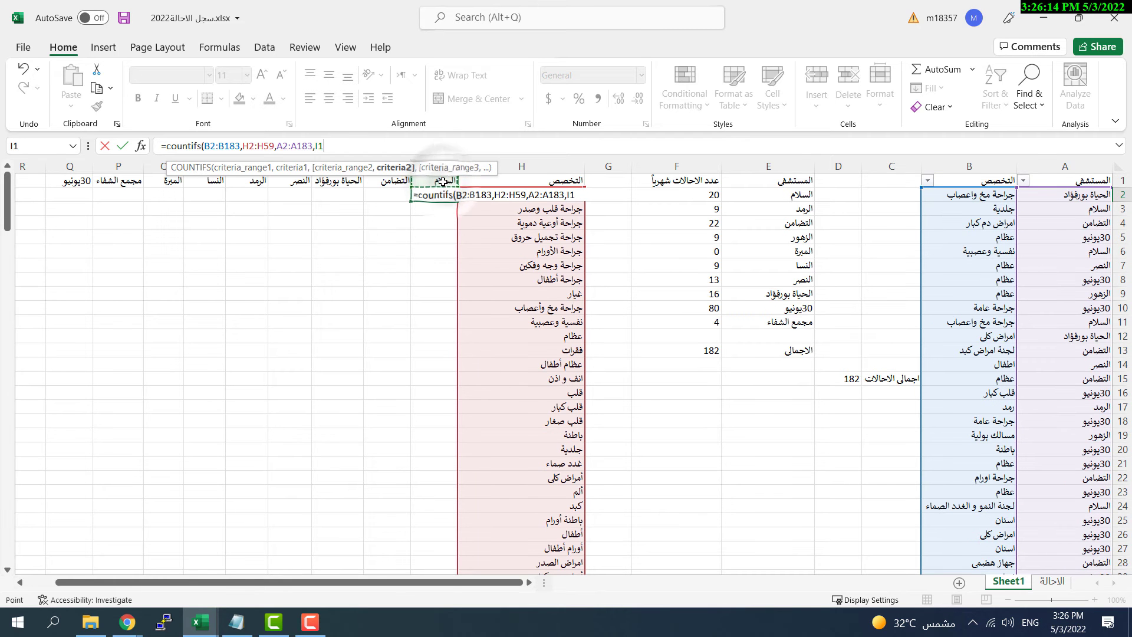
{"action": "type", "text": ")"}
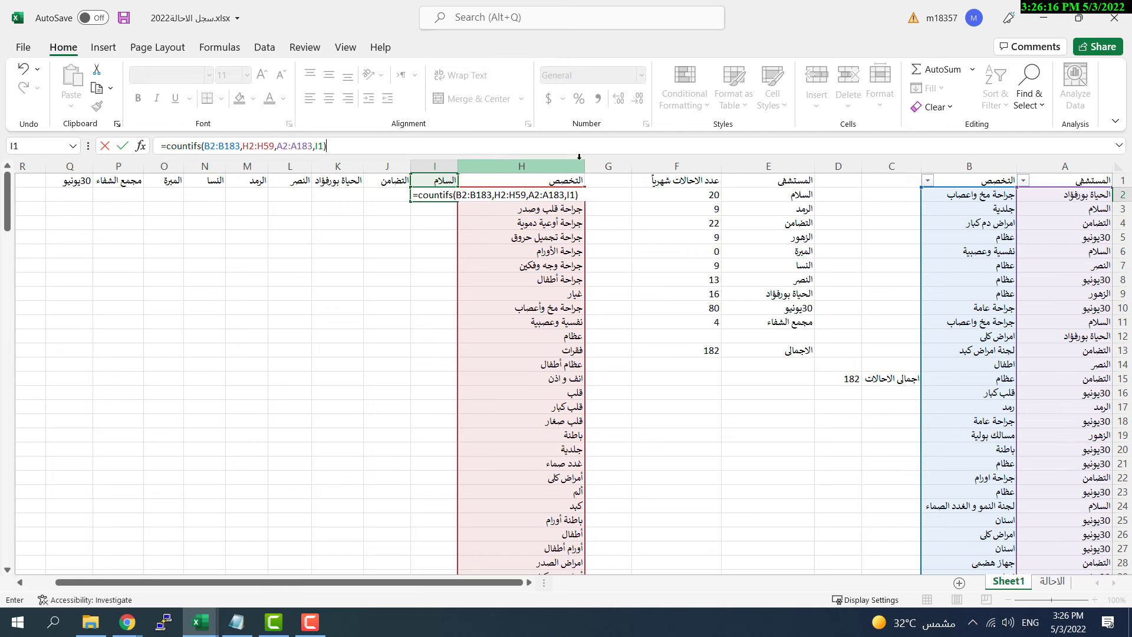
{"action": "key", "text": "ctrl+Return"}
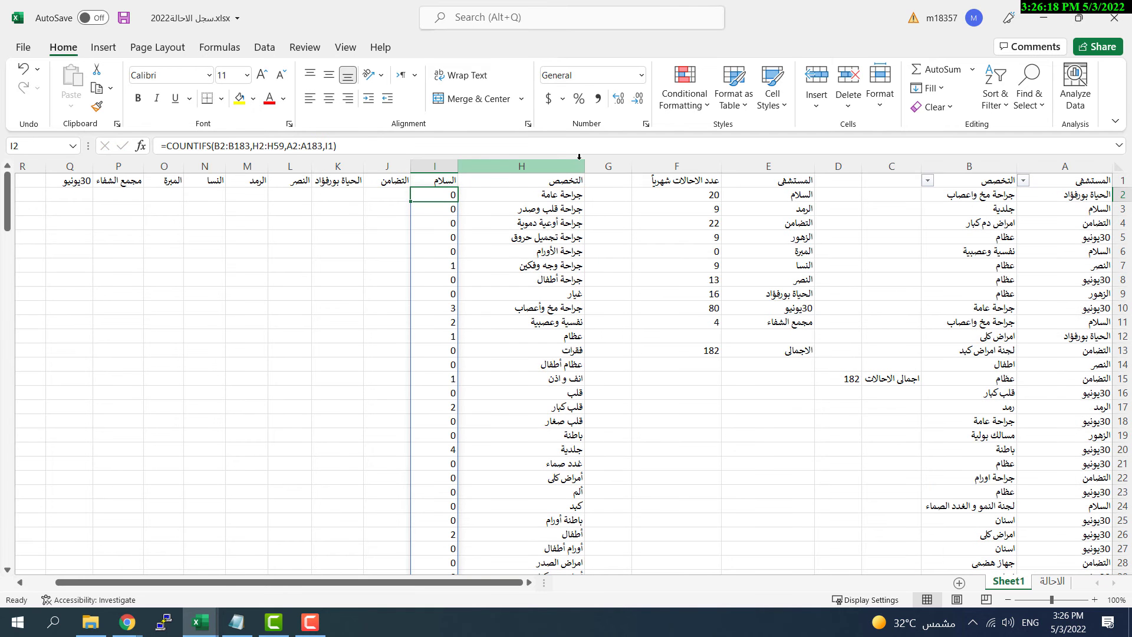
Step: Make both ends of the B2:B183 range absolute in the COUNTIFS formula in I2
{"action": "left_click", "coordinate": [224, 147]}
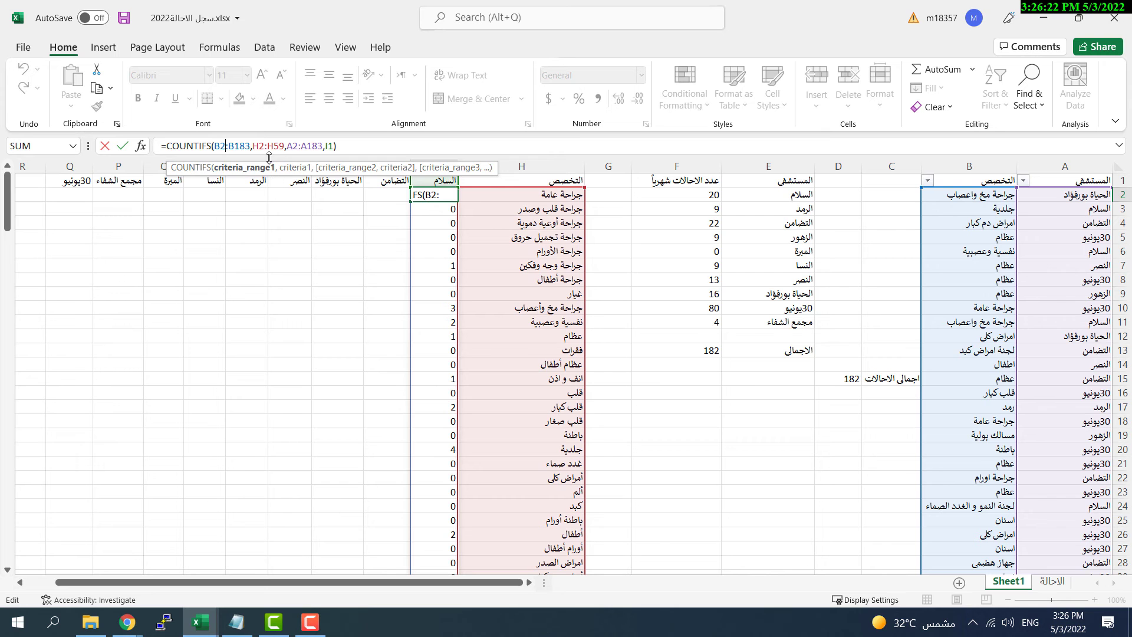
{"action": "key", "text": "F4"}
{"action": "left_click", "coordinate": [252, 146]}
{"action": "key", "text": "F4"}
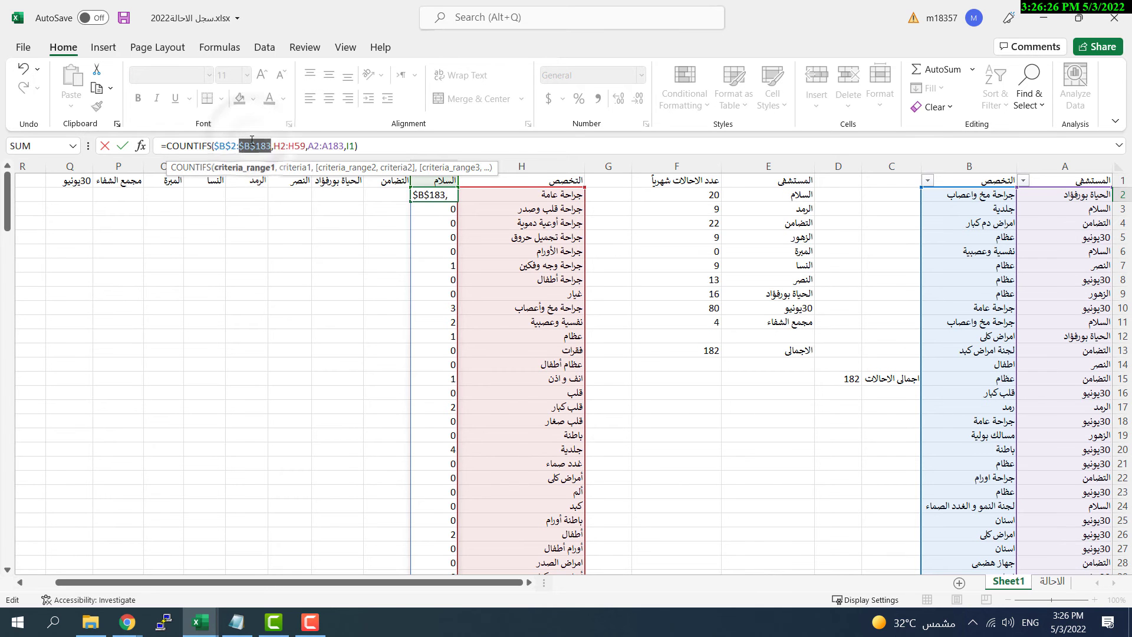
{"action": "key", "text": "Return"}
{"action": "key", "text": "Up"}
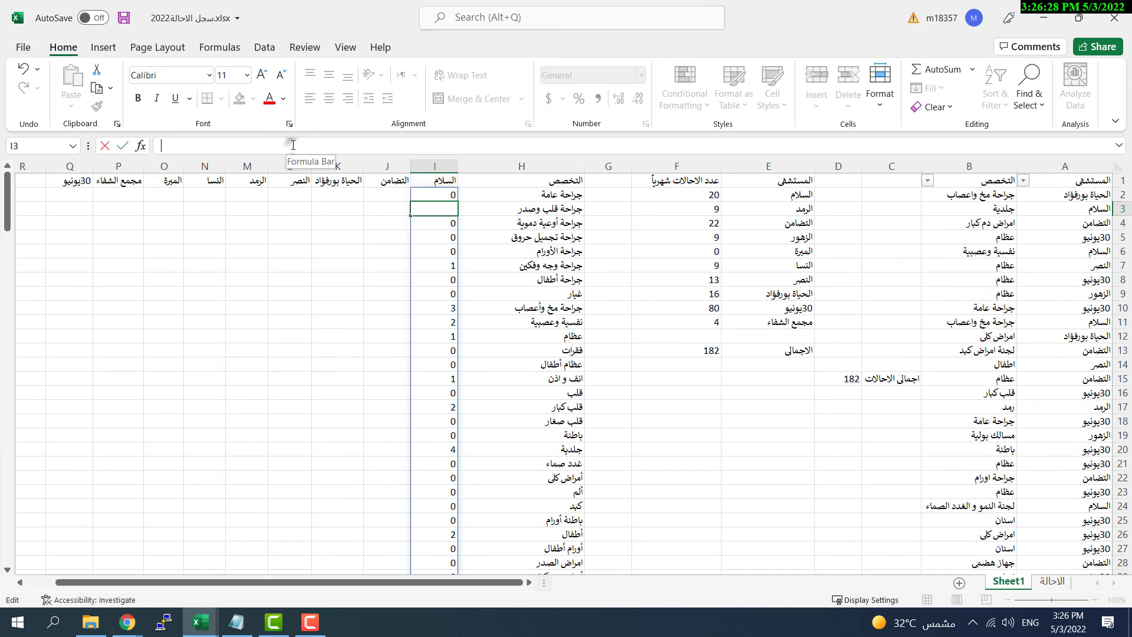
Step: Label H61 below the specialty list "الاجمالى"
{"action": "scroll", "coordinate": [467, 434], "scroll_direction": "down", "scroll_amount": 15}
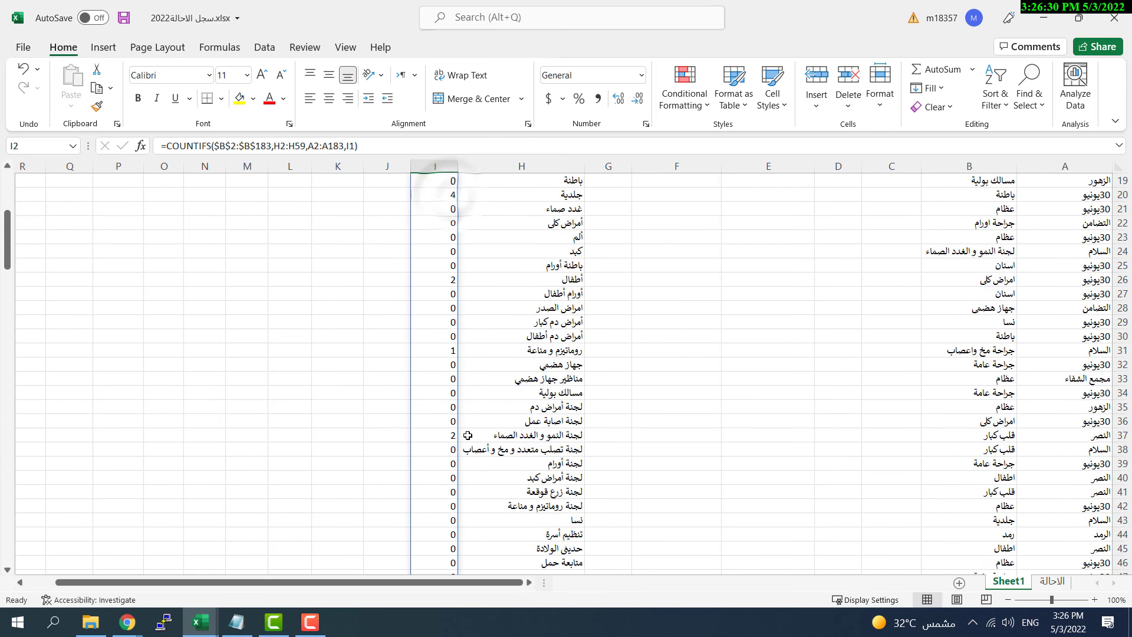
{"action": "left_click", "coordinate": [442, 379]}
{"action": "left_click", "coordinate": [438, 394]}
{"action": "left_click", "coordinate": [545, 396]}
{"action": "type", "text": "الاجمالي"}
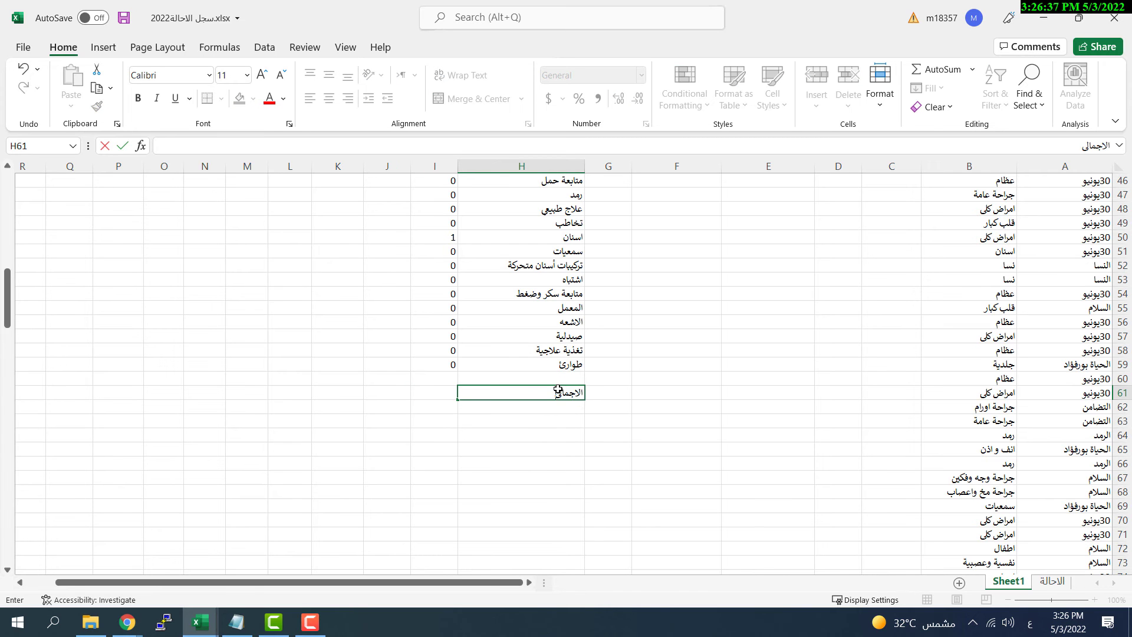
{"action": "key", "text": "Tab"}
{"action": "key", "text": "Up"}
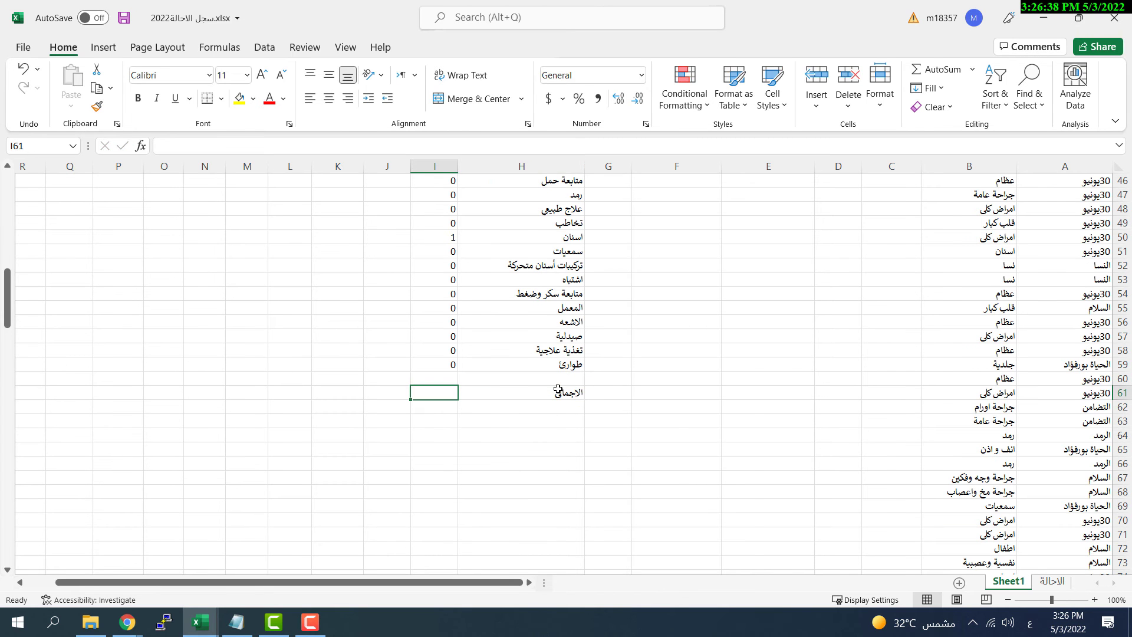
Step: Total the السلام specialty counts in I61 with a SUM of I2# and compare it with the monthly count in F2
{"action": "type", "text": "=sum("}
{"action": "left_click_drag", "start_coordinate": [431, 363], "coordinate": [439, 196]}
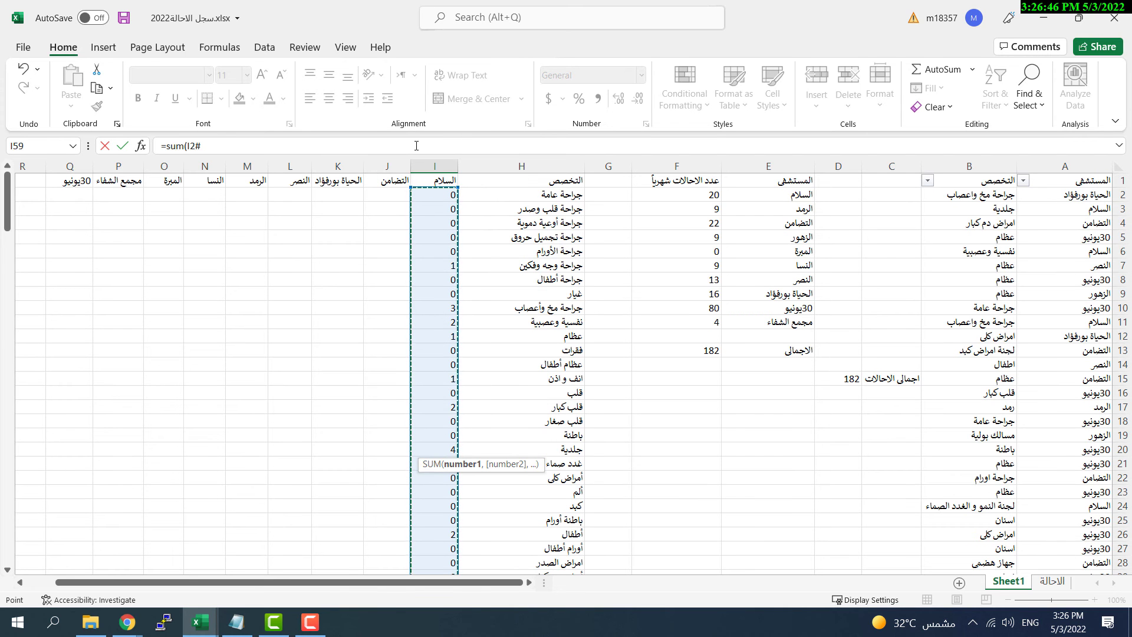
{"action": "key", "text": "Return"}
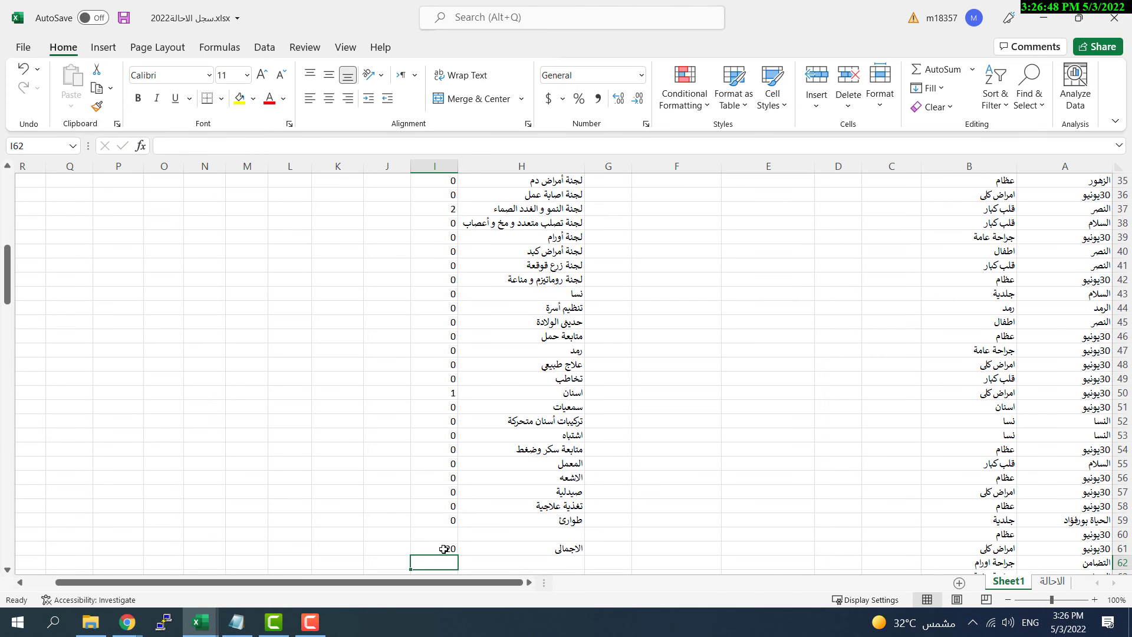
{"action": "left_click", "coordinate": [443, 549]}
{"action": "scroll", "coordinate": [732, 295], "scroll_direction": "up", "scroll_amount": 6}
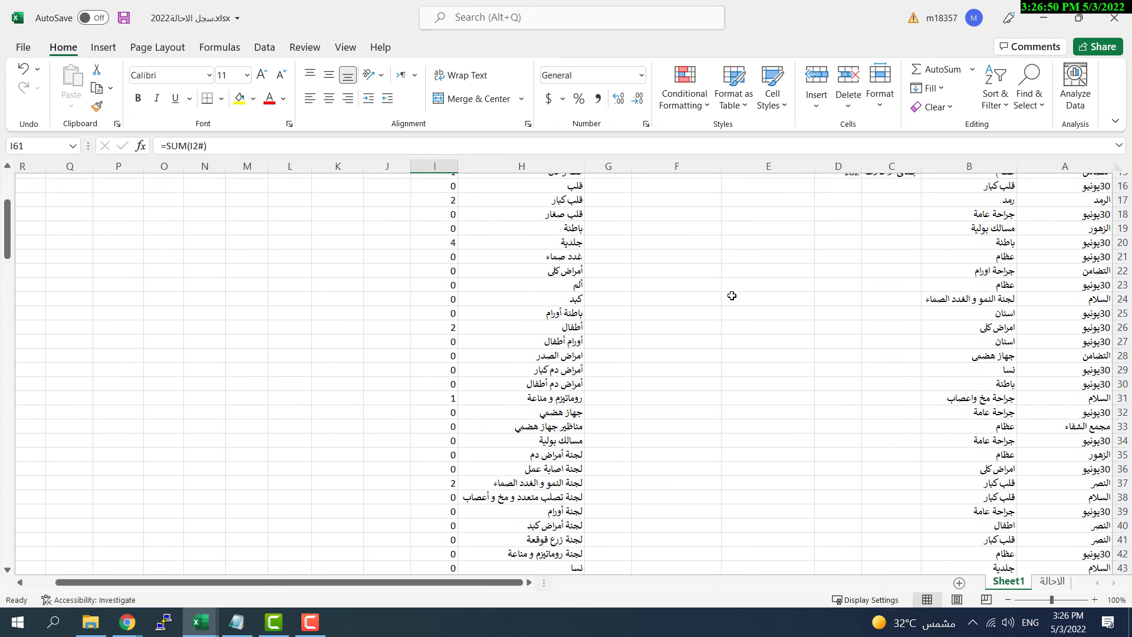
{"action": "scroll", "coordinate": [731, 296], "scroll_direction": "up", "scroll_amount": 5}
{"action": "left_click", "coordinate": [677, 194]}
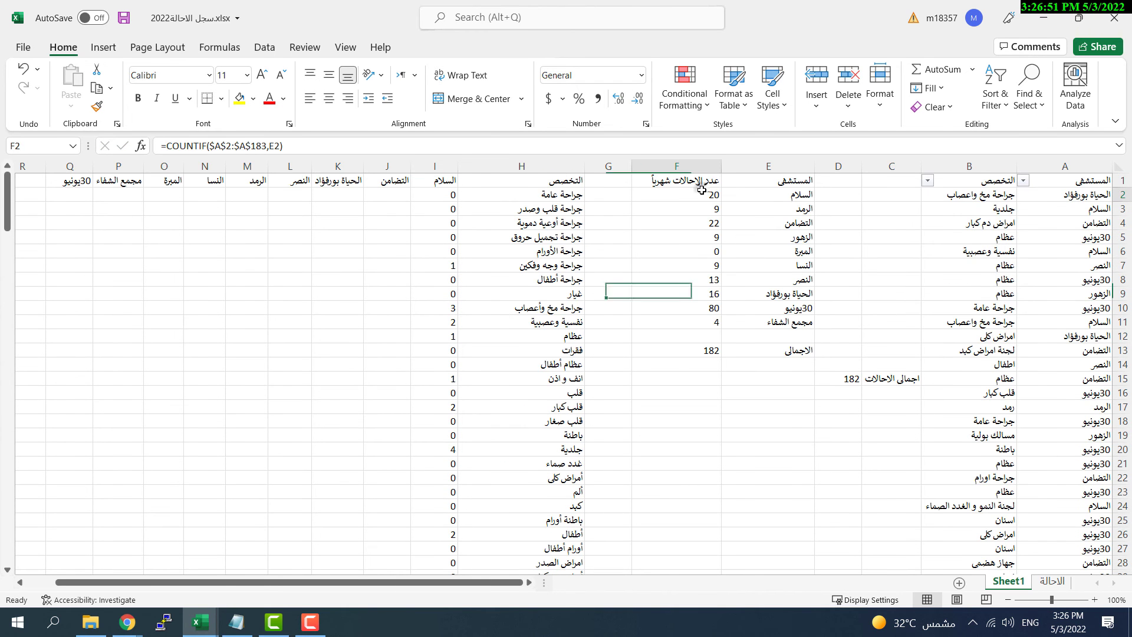
Step: Copy the COUNTIFS formula text from I2 into J2 and change its hospital criterion to J1
{"action": "left_click", "coordinate": [380, 192]}
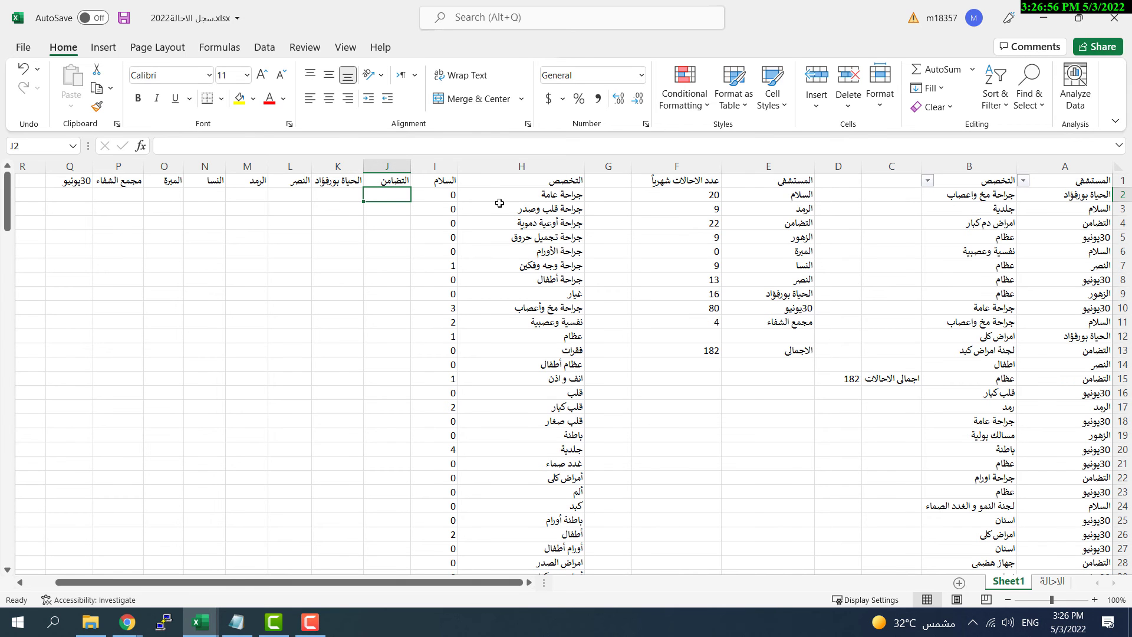
{"action": "double_click", "coordinate": [447, 195]}
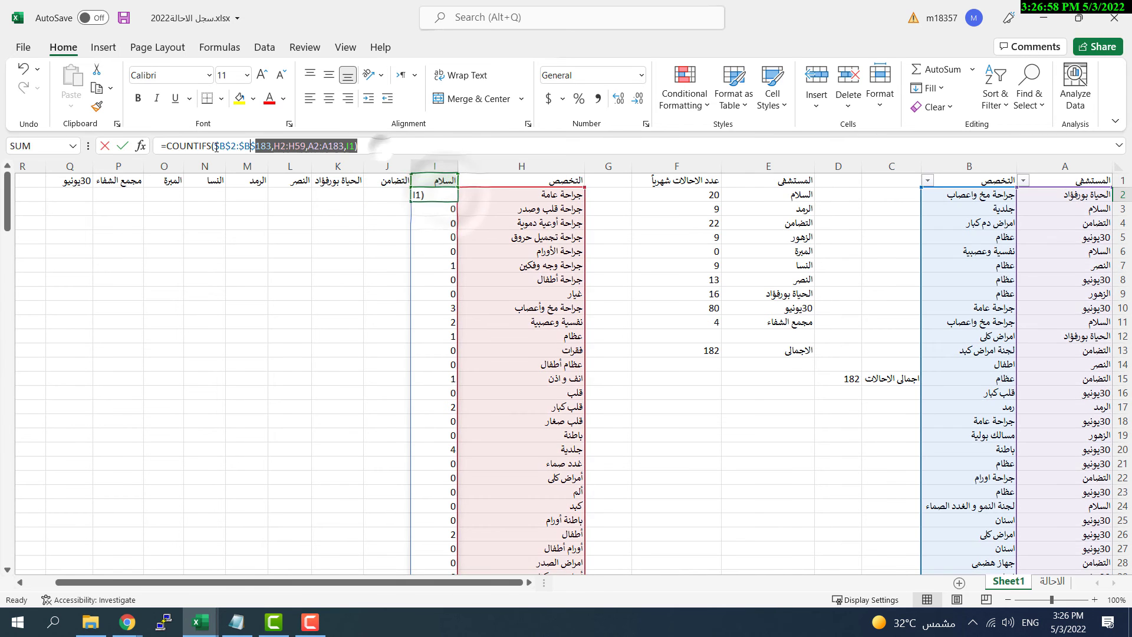
{"action": "key", "text": "Escape"}
{"action": "key", "text": "ctrl+c"}
{"action": "left_click", "coordinate": [368, 195]}
{"action": "key", "text": "ctrl+v"}
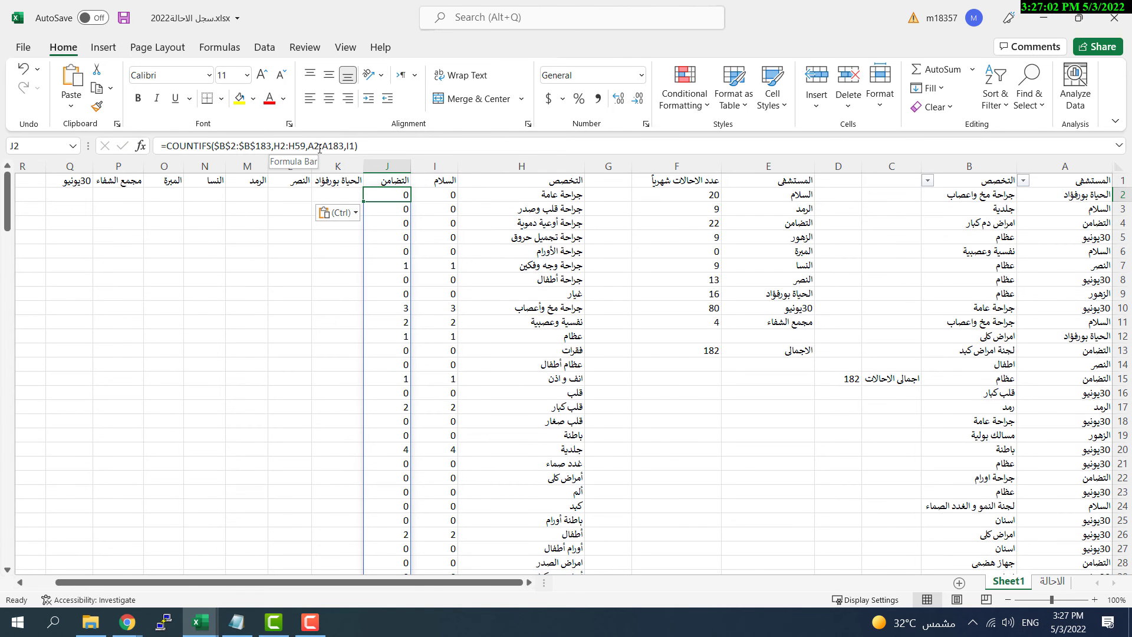
{"action": "left_click", "coordinate": [350, 146]}
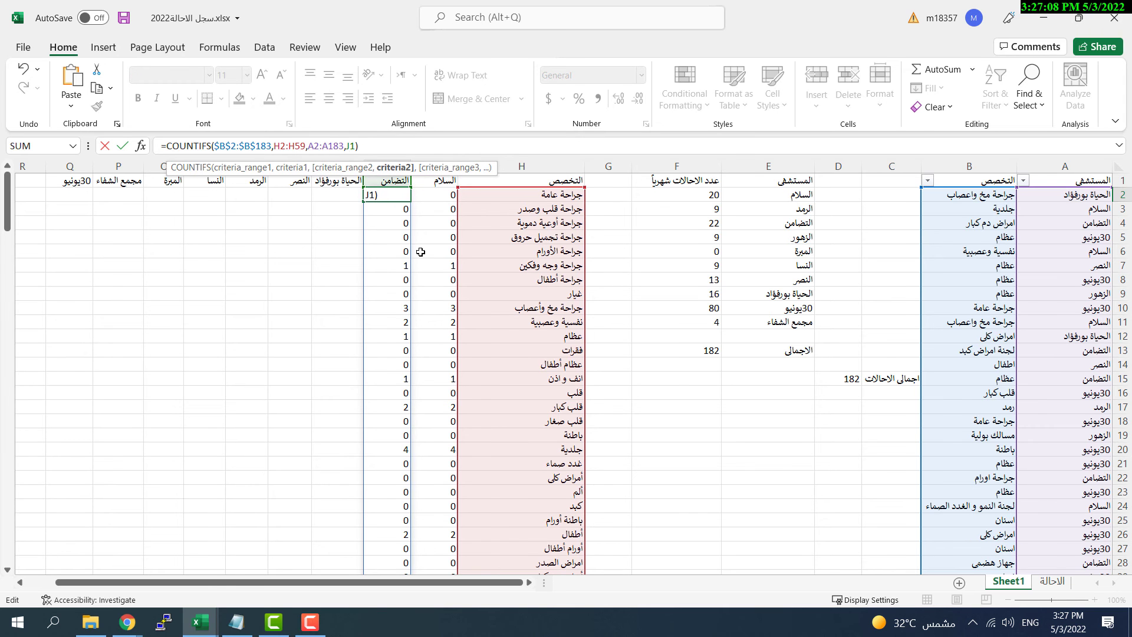
{"action": "key", "text": "Return"}
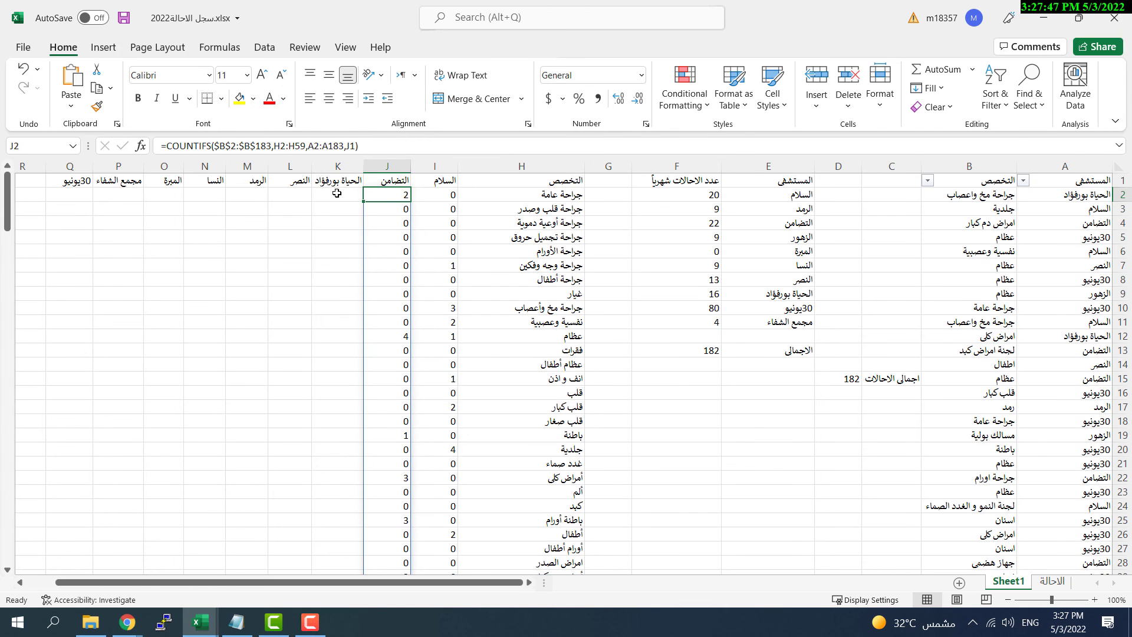
Step: Fill the الحياة بورفؤاد specialty counts in column K and check them against the monthly count in F9
{"action": "left_click_drag", "start_coordinate": [363, 203], "coordinate": [336, 198]}
{"action": "scroll", "coordinate": [329, 354], "scroll_direction": "down", "scroll_amount": 10}
{"action": "left_click_drag", "start_coordinate": [364, 484], "coordinate": [155, 436]}
{"action": "key", "text": "ctrl+z"}
{"action": "scroll", "coordinate": [330, 508], "scroll_direction": "up", "scroll_amount": 12}
{"action": "left_click", "coordinate": [708, 293]}
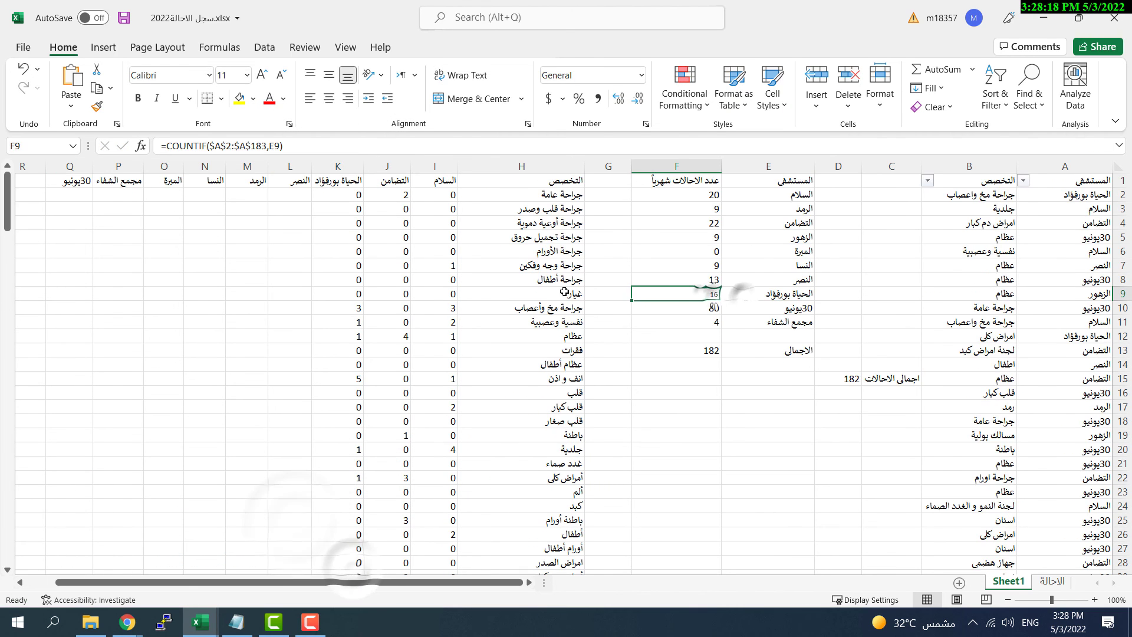
Step: Enter =COUNTIFS($B$2:$B$183,H2:H59,A2:A183,L1) in L2 and the same formula with criterion M1 in M2
{"action": "left_click", "coordinate": [289, 194]}
{"action": "type", "text": "=COUNTIFS($B$2:$B$183,H2:H59,A2:A183,L1)"}
{"action": "key", "text": "Return"}
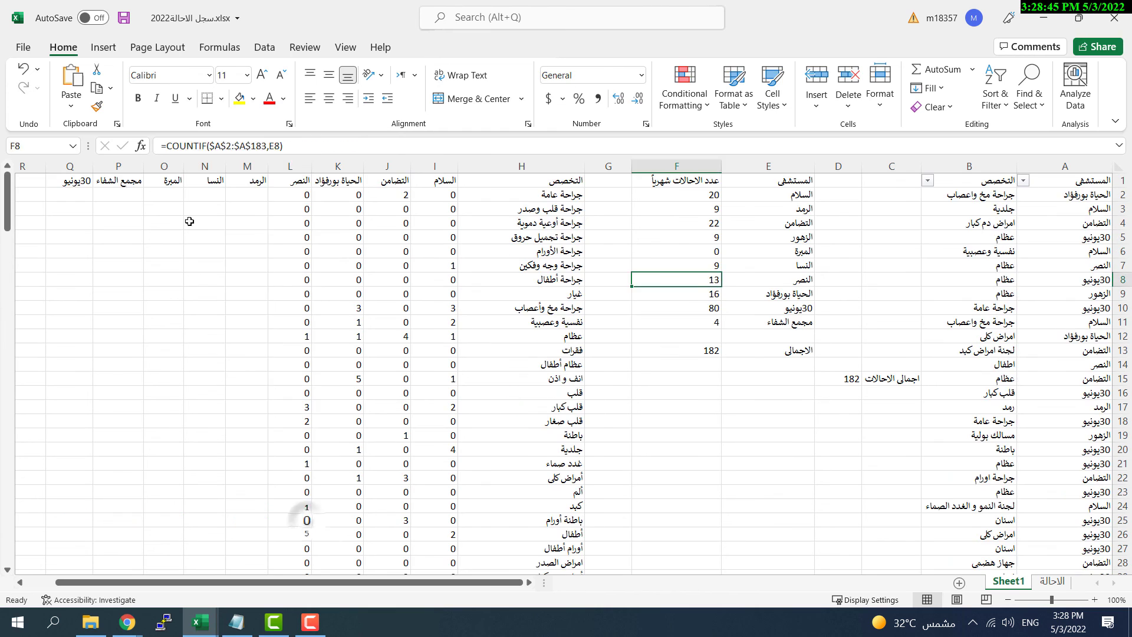
{"action": "left_click", "coordinate": [247, 194]}
{"action": "type", "text": "=COUNTIFS($B$2:$B$183,H2:H59,A2:A183,M1)"}
{"action": "key", "text": "Return"}
Step: Enter the COUNTIFS formula in N2 with criterion N1 and in O2 with criterion O1
{"action": "left_click", "coordinate": [204, 195]}
{"action": "type", "text": "=COUNTIFS($B$2:$B$183,H2:H59,A2:A183,N1)"}
{"action": "key", "text": "Return"}
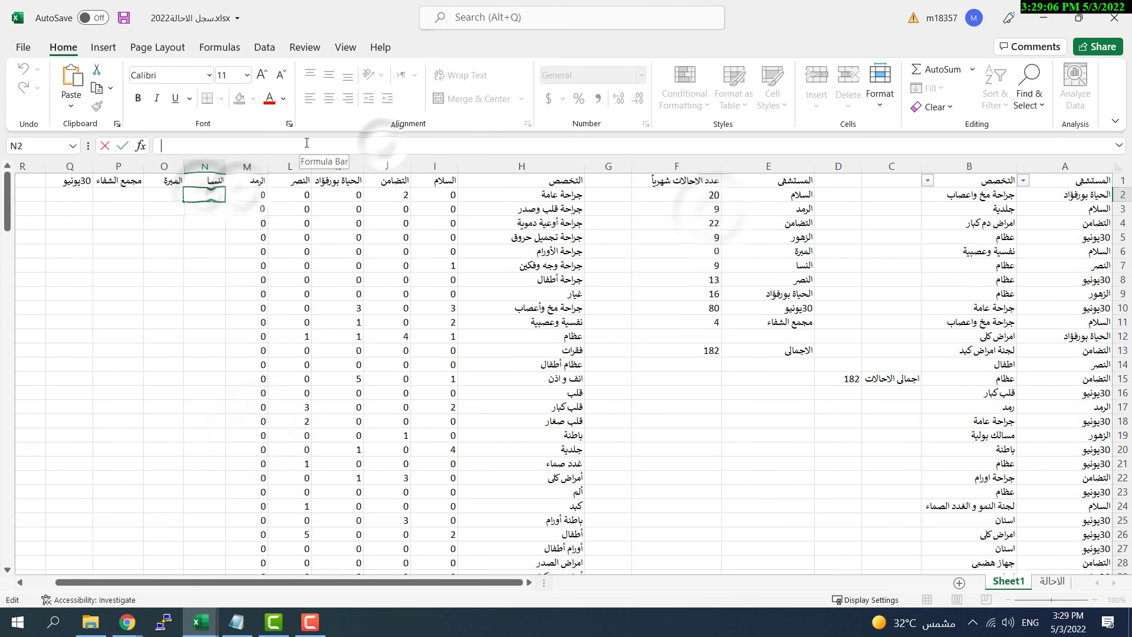
{"action": "left_click", "coordinate": [163, 194]}
{"action": "type", "text": "=COUNTIFS($B$2:$B$183,H2:H59,A2:A183,O1)"}
{"action": "key", "text": "Return"}
Step: Paste the COUNTIFS formula into P2 under مجمع الشفاء and change its hospital criterion to P1
{"action": "left_click", "coordinate": [118, 194]}
{"action": "key", "text": "ctrl+v"}
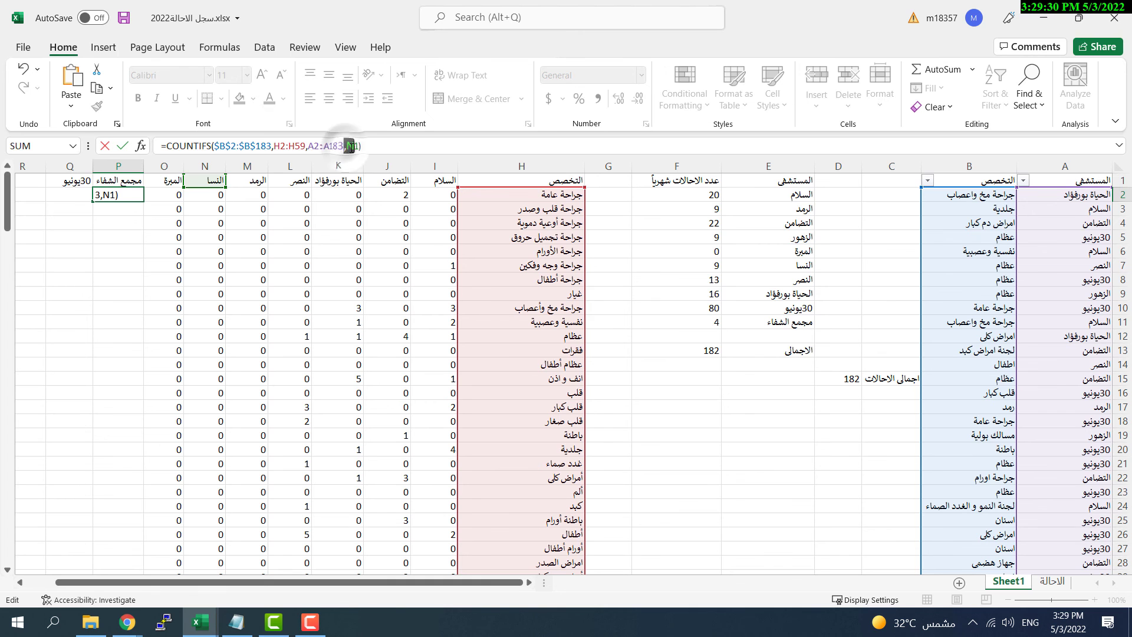
{"action": "key", "text": "BackSpace"}
{"action": "key", "text": "BackSpace"}
{"action": "type", "text": "P"}
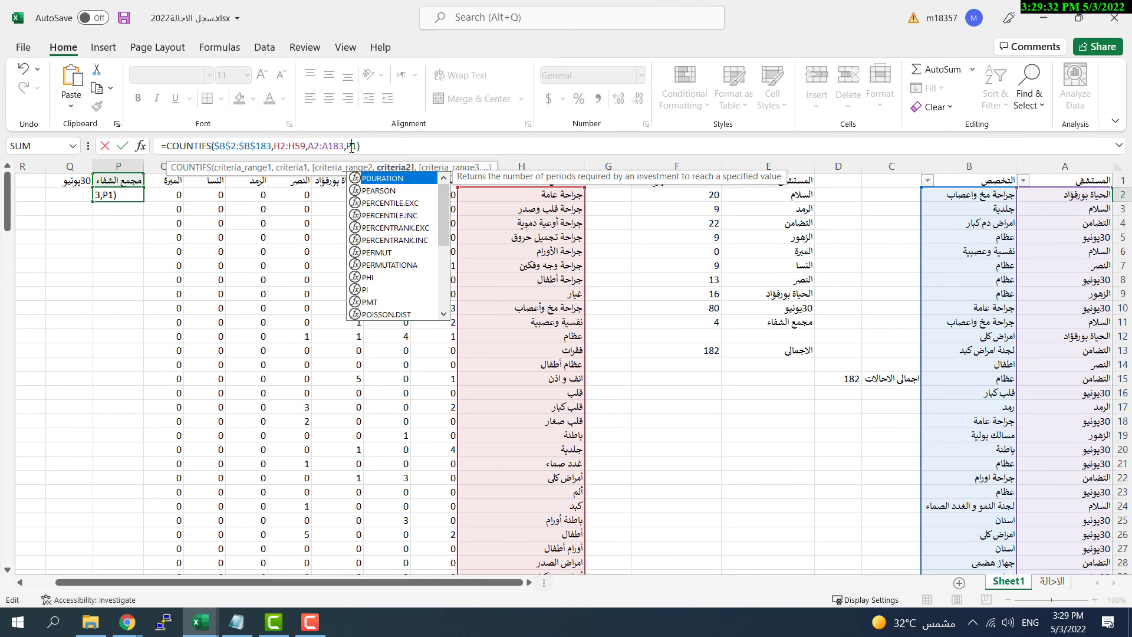
{"action": "key", "text": "Return"}
Step: Paste the COUNTIFS formula into Q2 under 30يونيو and change its hospital criterion to Q1
{"action": "left_click", "coordinate": [83, 195]}
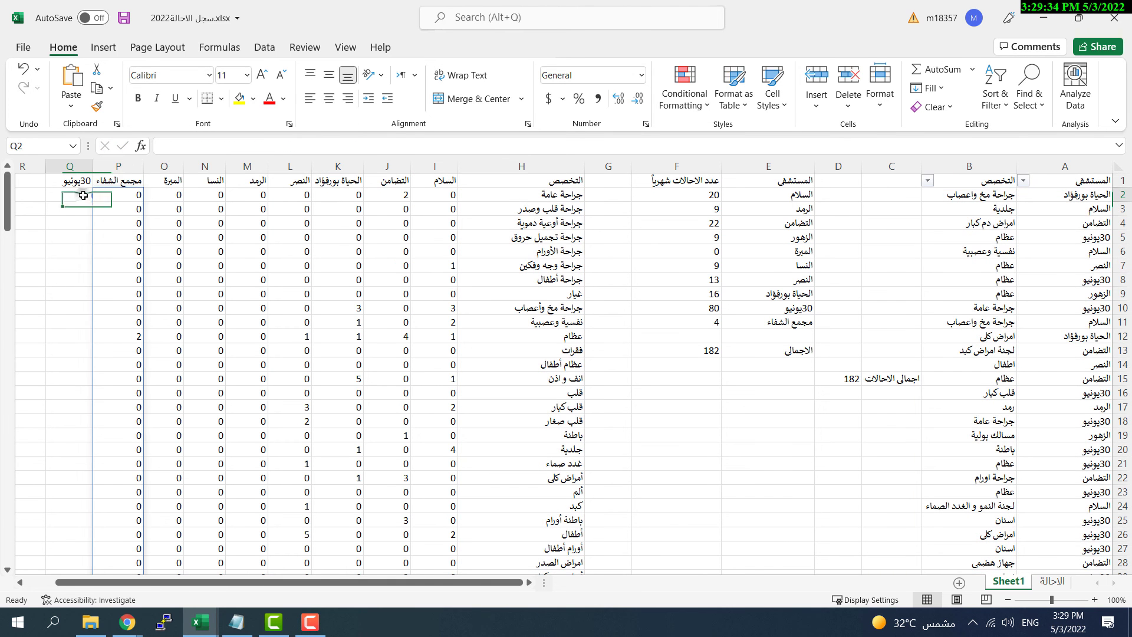
{"action": "left_click", "coordinate": [349, 146]}
{"action": "key", "text": "ctrl+v"}
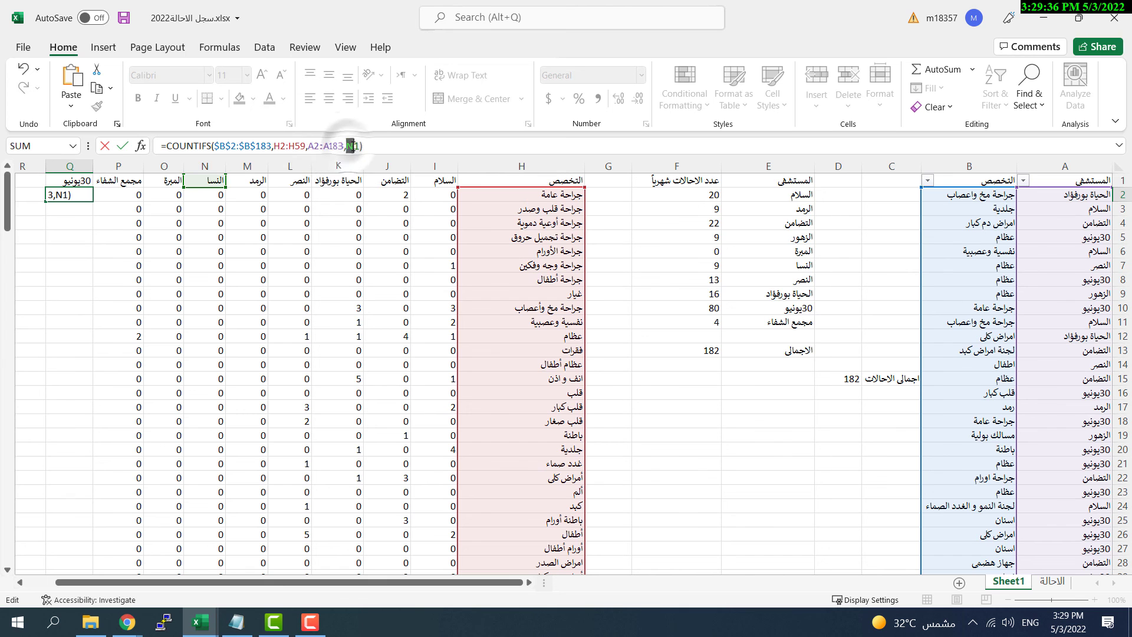
{"action": "key", "text": "BackSpace"}
{"action": "type", "text": "Q"}
{"action": "key", "text": "Return"}
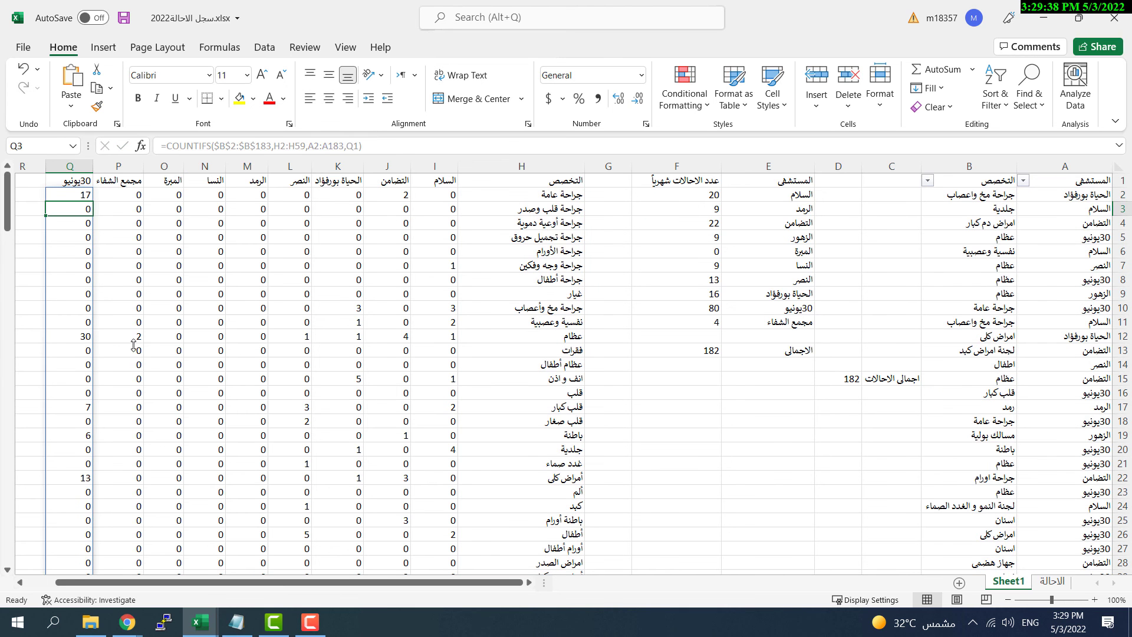
Step: Check the column totals for 30يونيو and مجمع الشفاء in row 61 against the monthly counts in F10 and F11
{"action": "scroll", "coordinate": [299, 350], "scroll_direction": "down", "scroll_amount": 13}
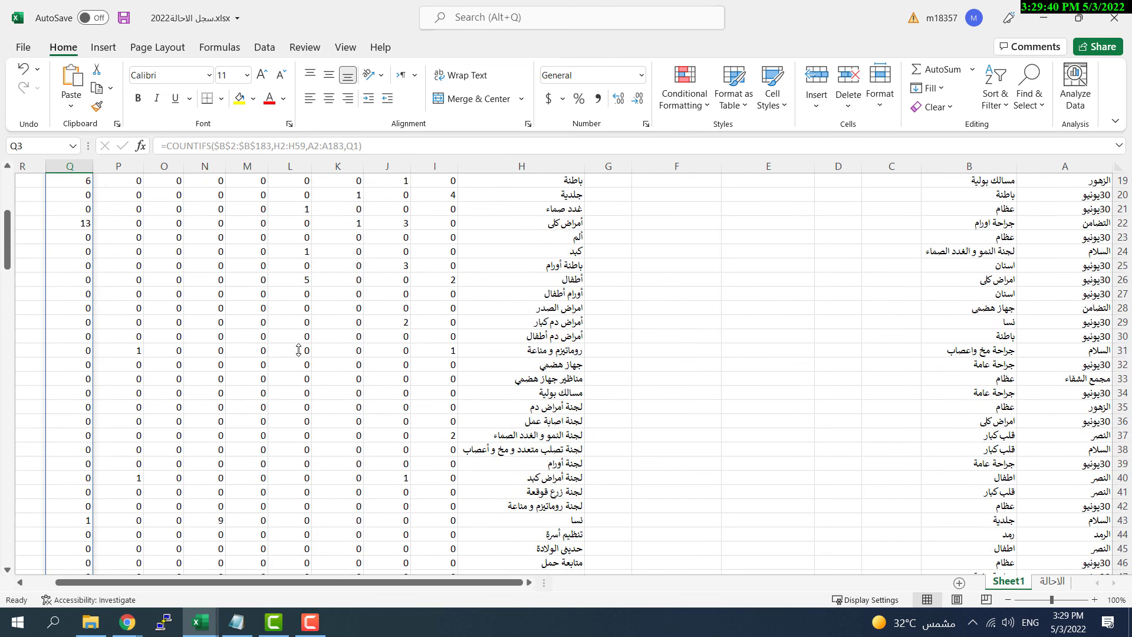
{"action": "left_click", "coordinate": [64, 480]}
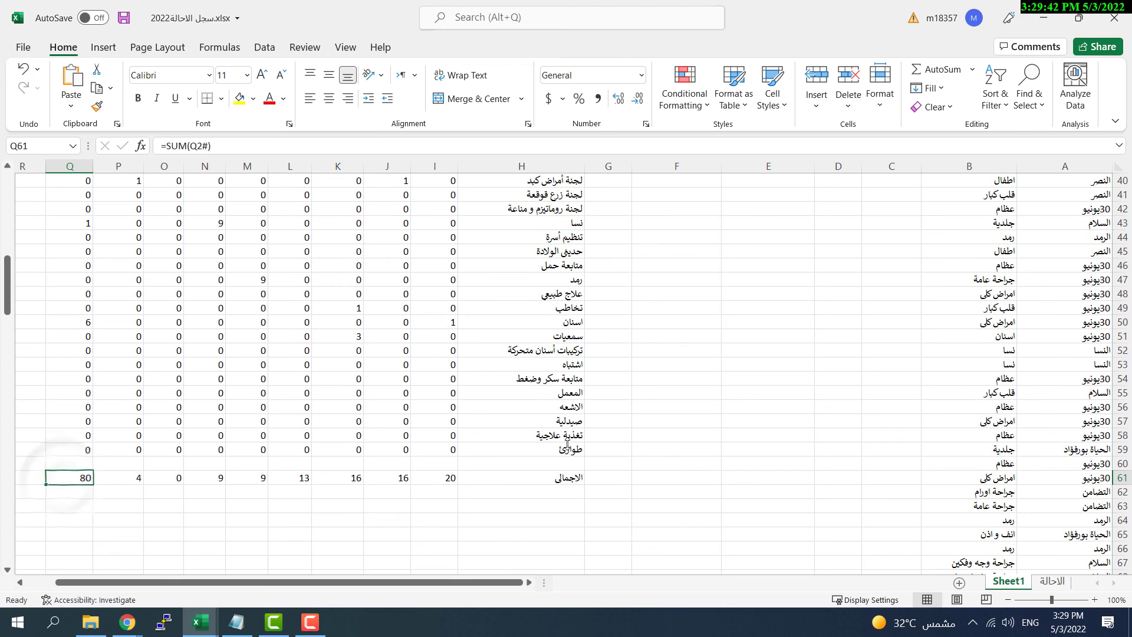
{"action": "scroll", "coordinate": [647, 426], "scroll_direction": "up", "scroll_amount": 13}
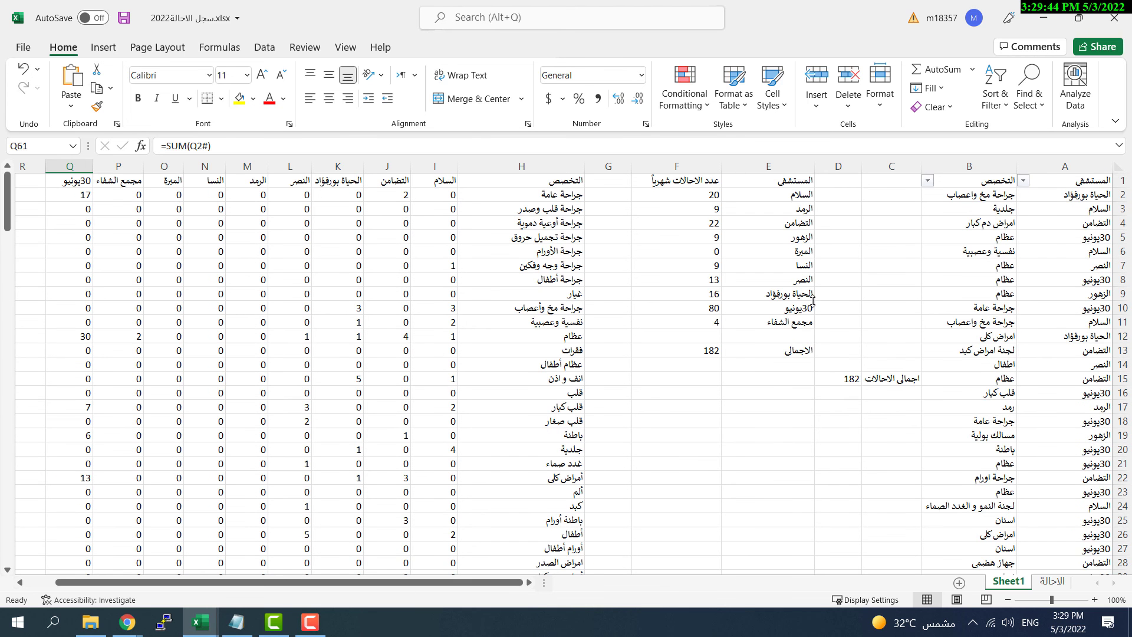
{"action": "left_click", "coordinate": [714, 308]}
{"action": "left_click", "coordinate": [711, 322]}
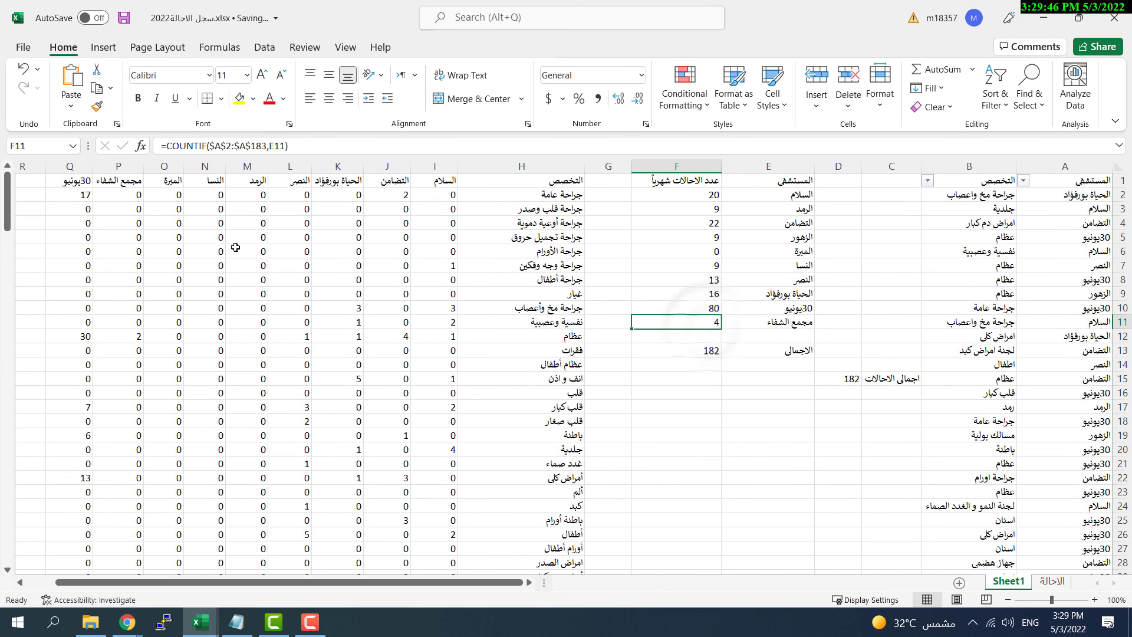
{"action": "left_click", "coordinate": [247, 301]}
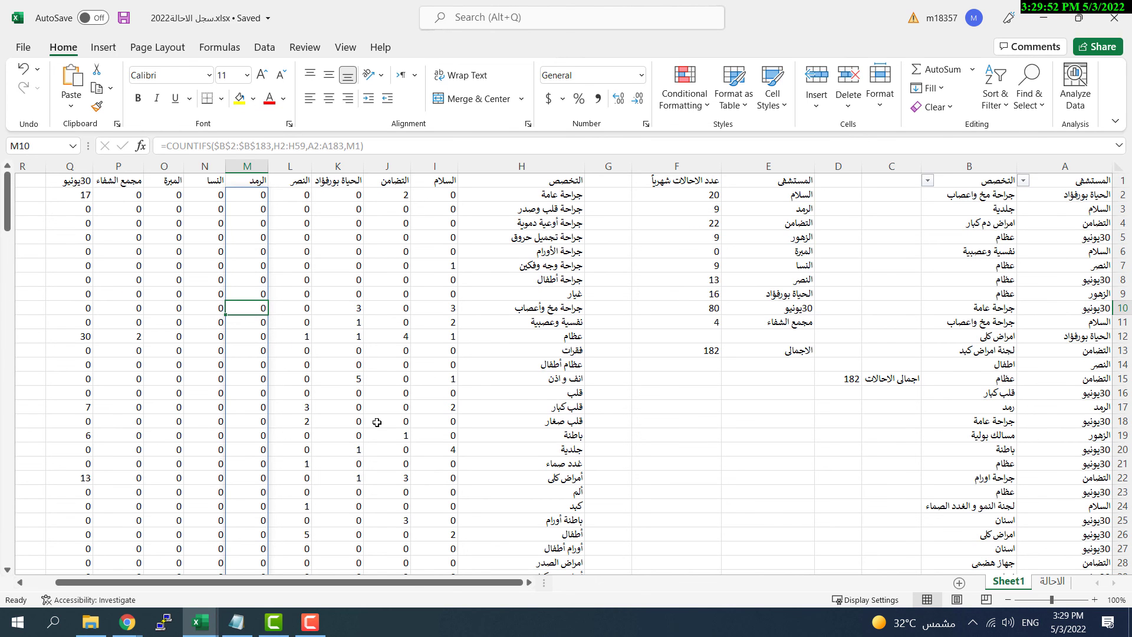
Step: Copy the السلام counts I2:I59 and paste them as values at B10 under مستشفي.السلام in the تخصصات الاحالة بحر البقر القديمة workbook
{"action": "left_click_drag", "start_coordinate": [445, 195], "coordinate": [443, 550]}
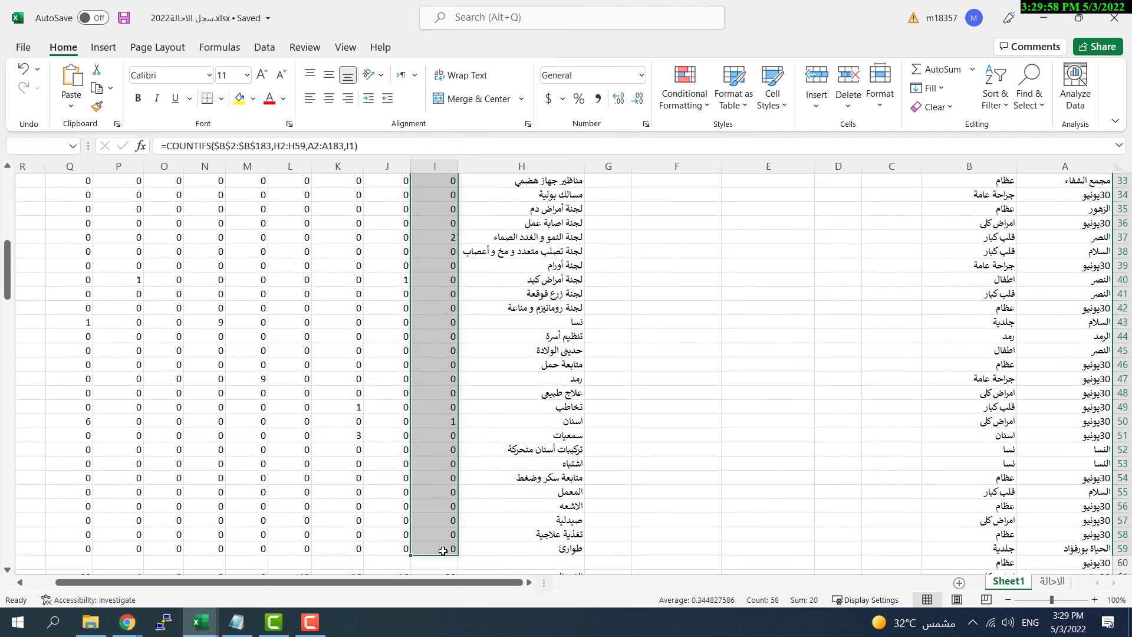
{"action": "key", "text": "ctrl+c"}
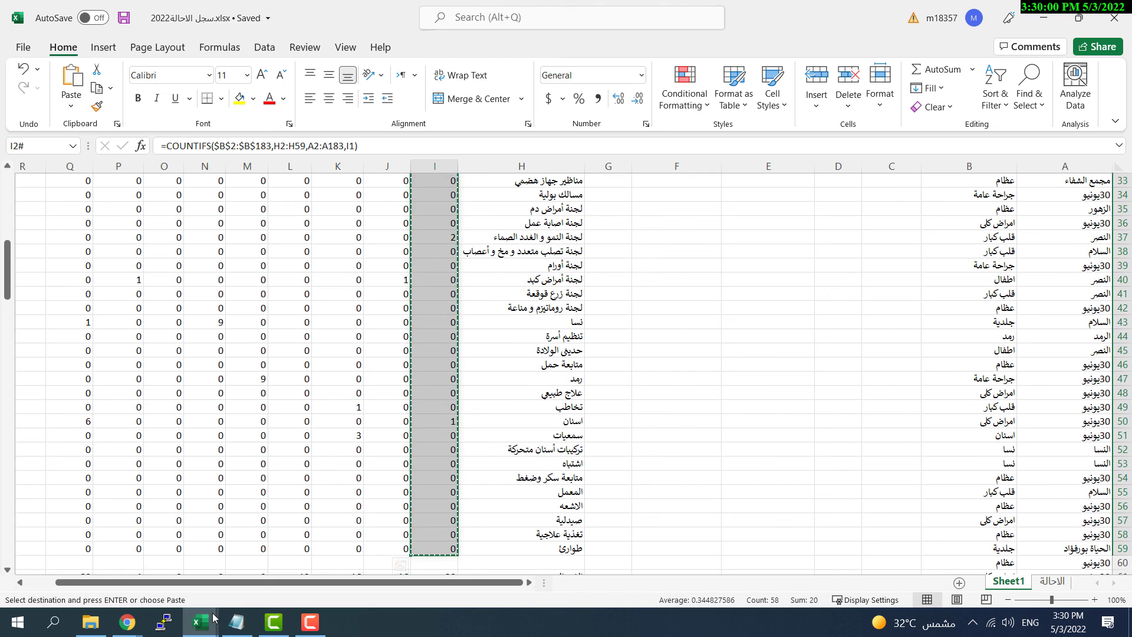
{"action": "left_click", "coordinate": [206, 621]}
{"action": "left_click", "coordinate": [79, 560]}
{"action": "left_click", "coordinate": [919, 317]}
{"action": "right_click", "coordinate": [929, 318]}
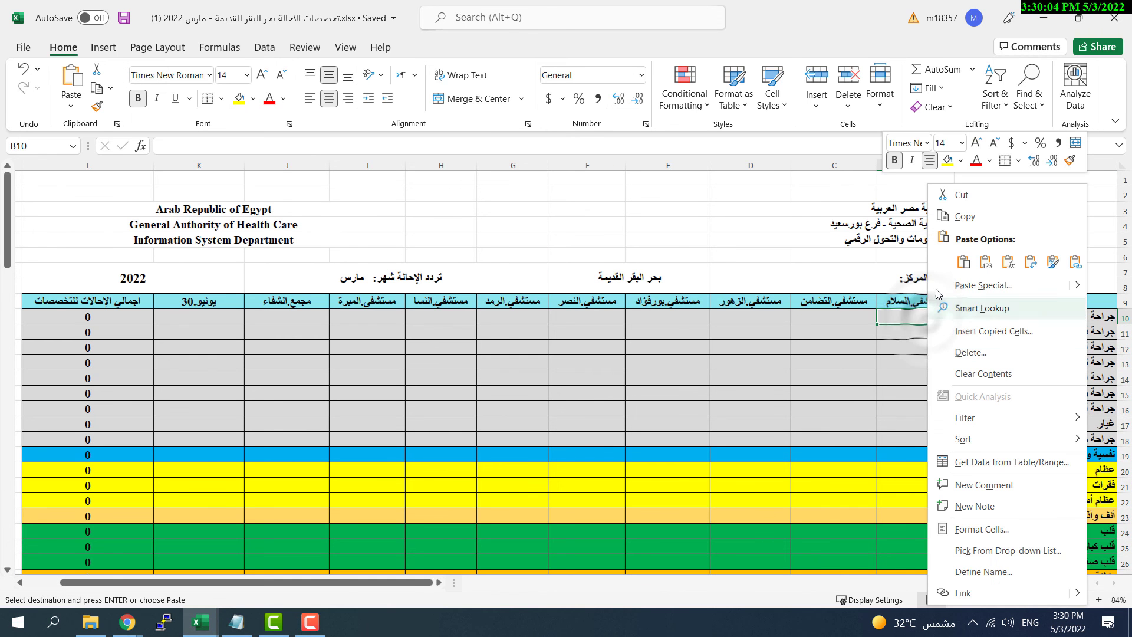
{"action": "left_click", "coordinate": [985, 262]}
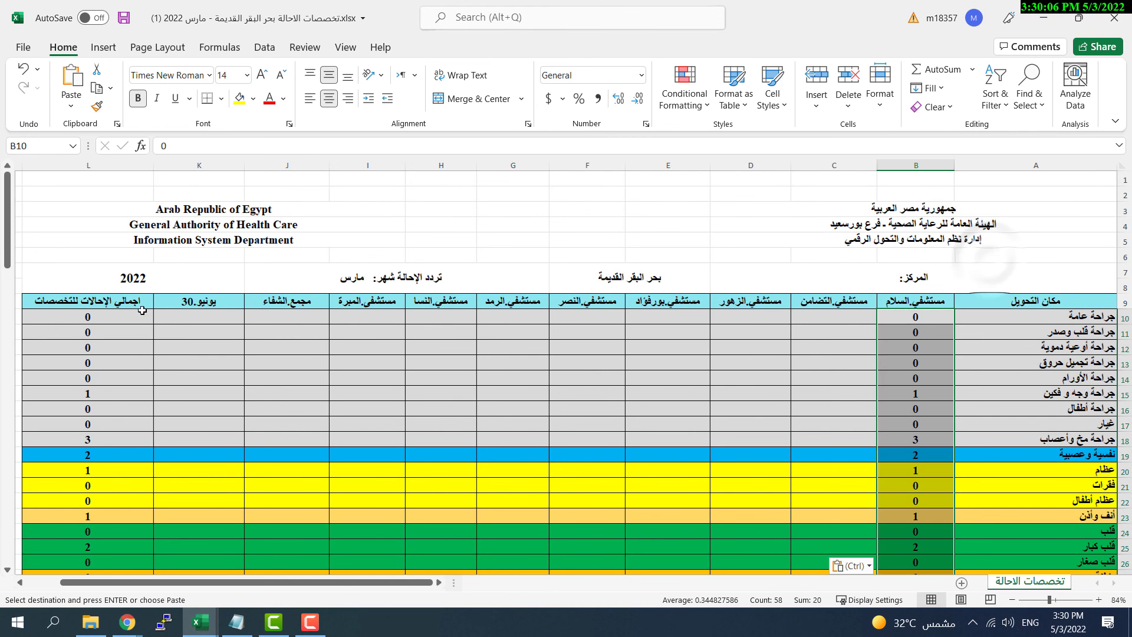
Step: Change the referral month in the report heading to ابريل and check the hospital totals in row 68
{"action": "double_click", "coordinate": [337, 284]}
{"action": "key", "text": "BackSpace"}
{"action": "key", "text": "BackSpace"}
{"action": "key", "text": "BackSpace"}
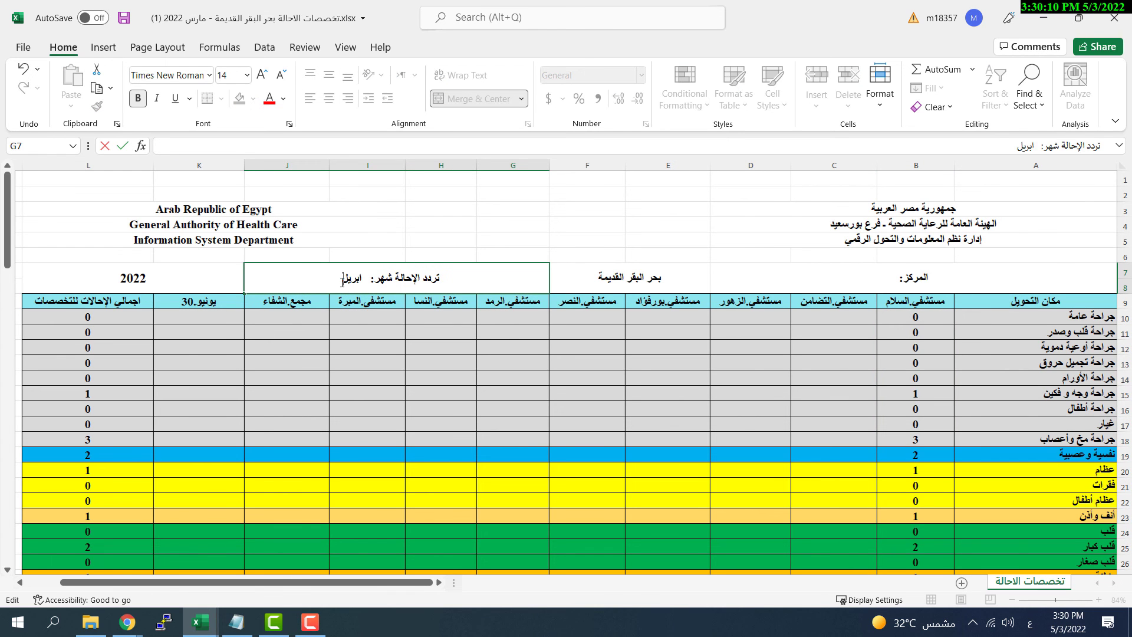
{"action": "key", "text": "Return"}
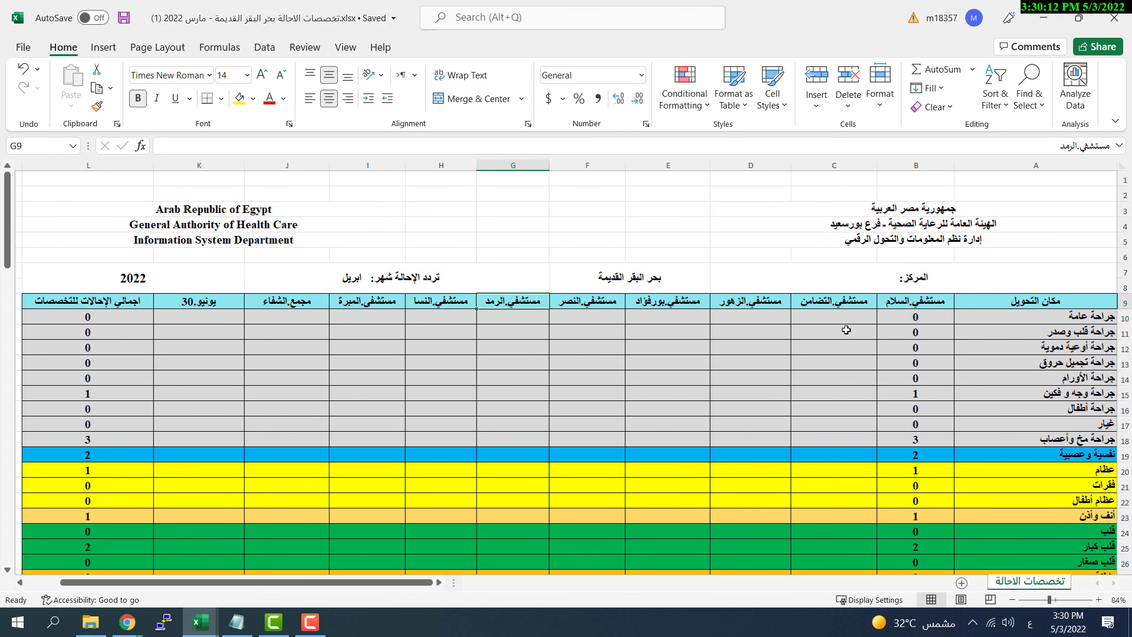
{"action": "scroll", "coordinate": [846, 329], "scroll_direction": "down", "scroll_amount": 18}
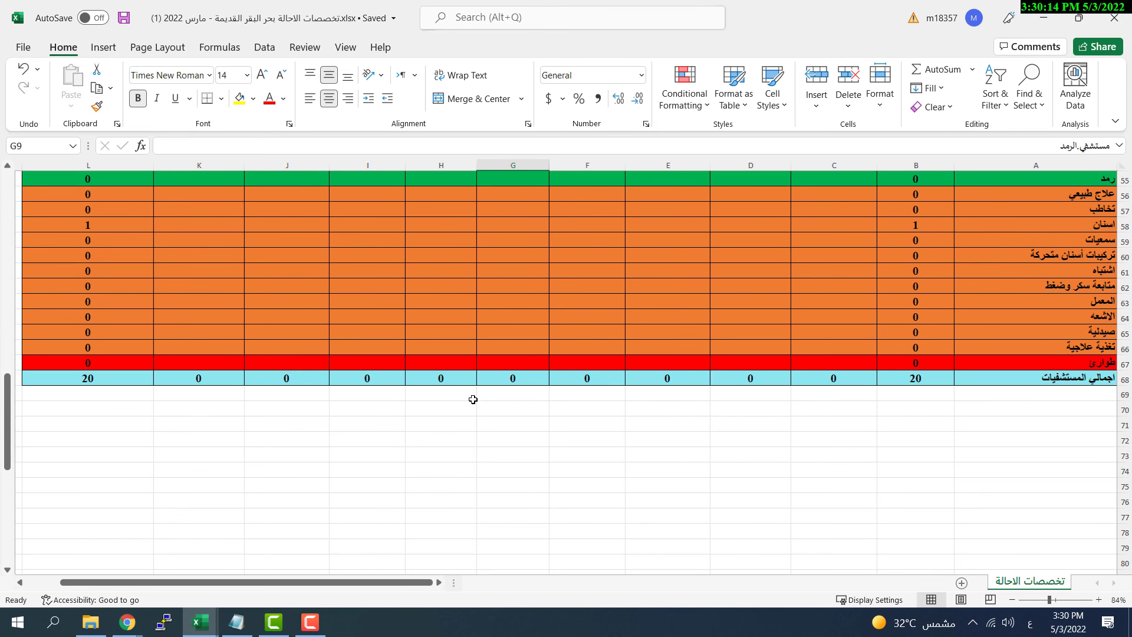